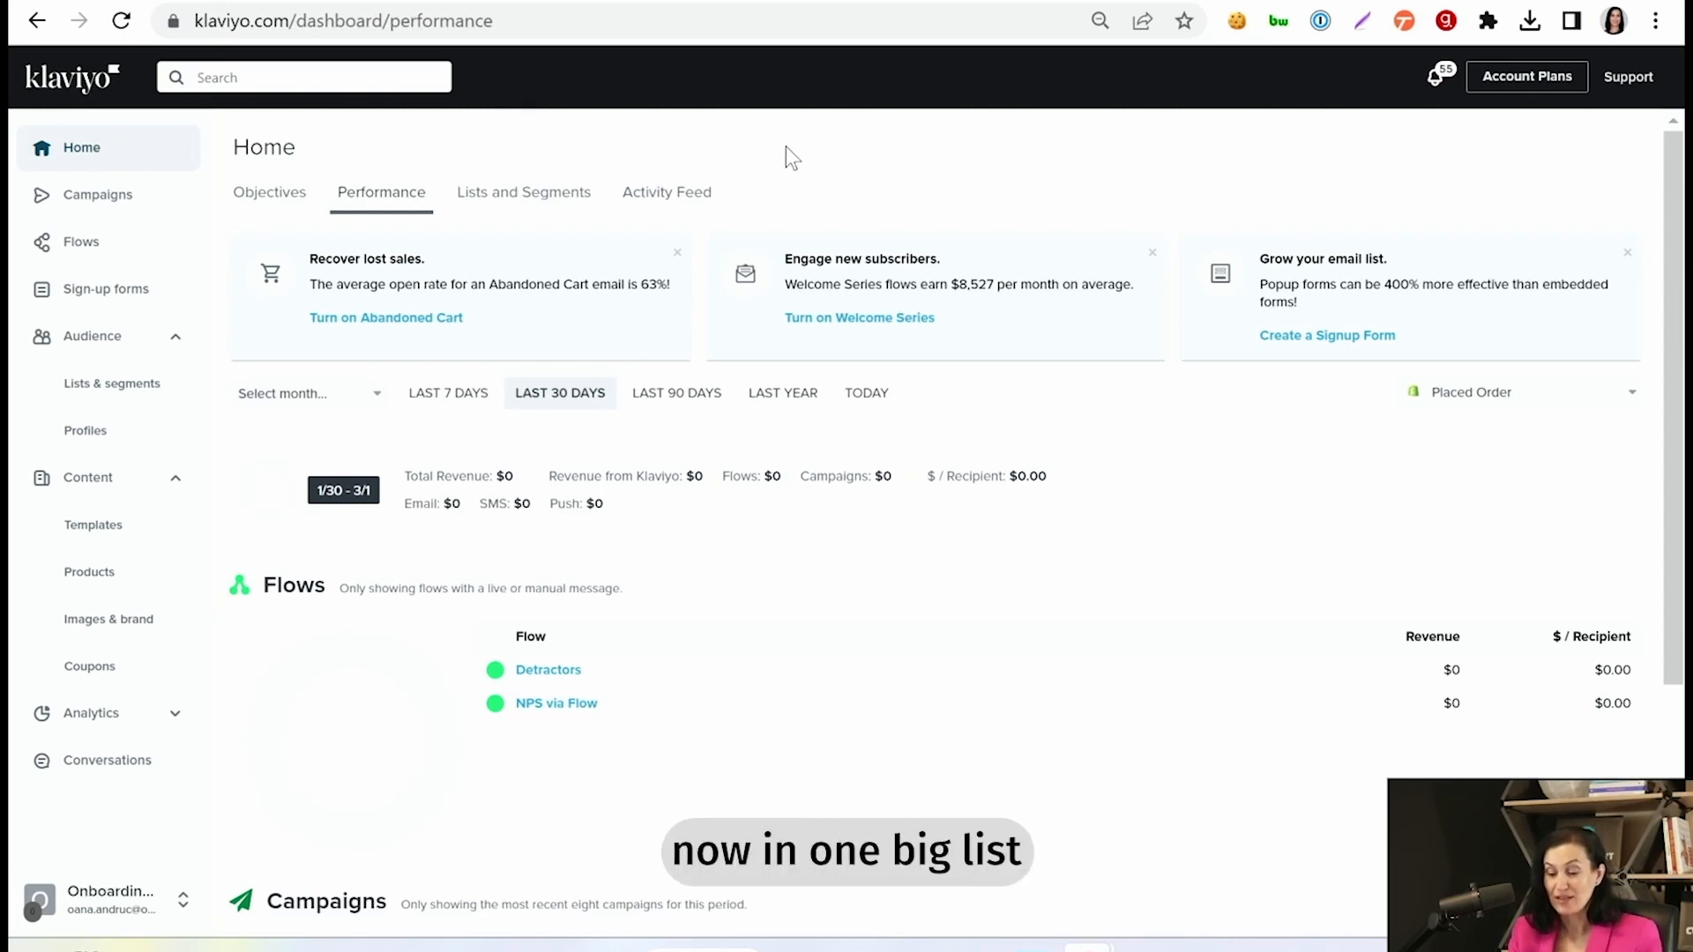
Start a new segment under Lists & Segments and name it Soulmate
left_click(115, 394)
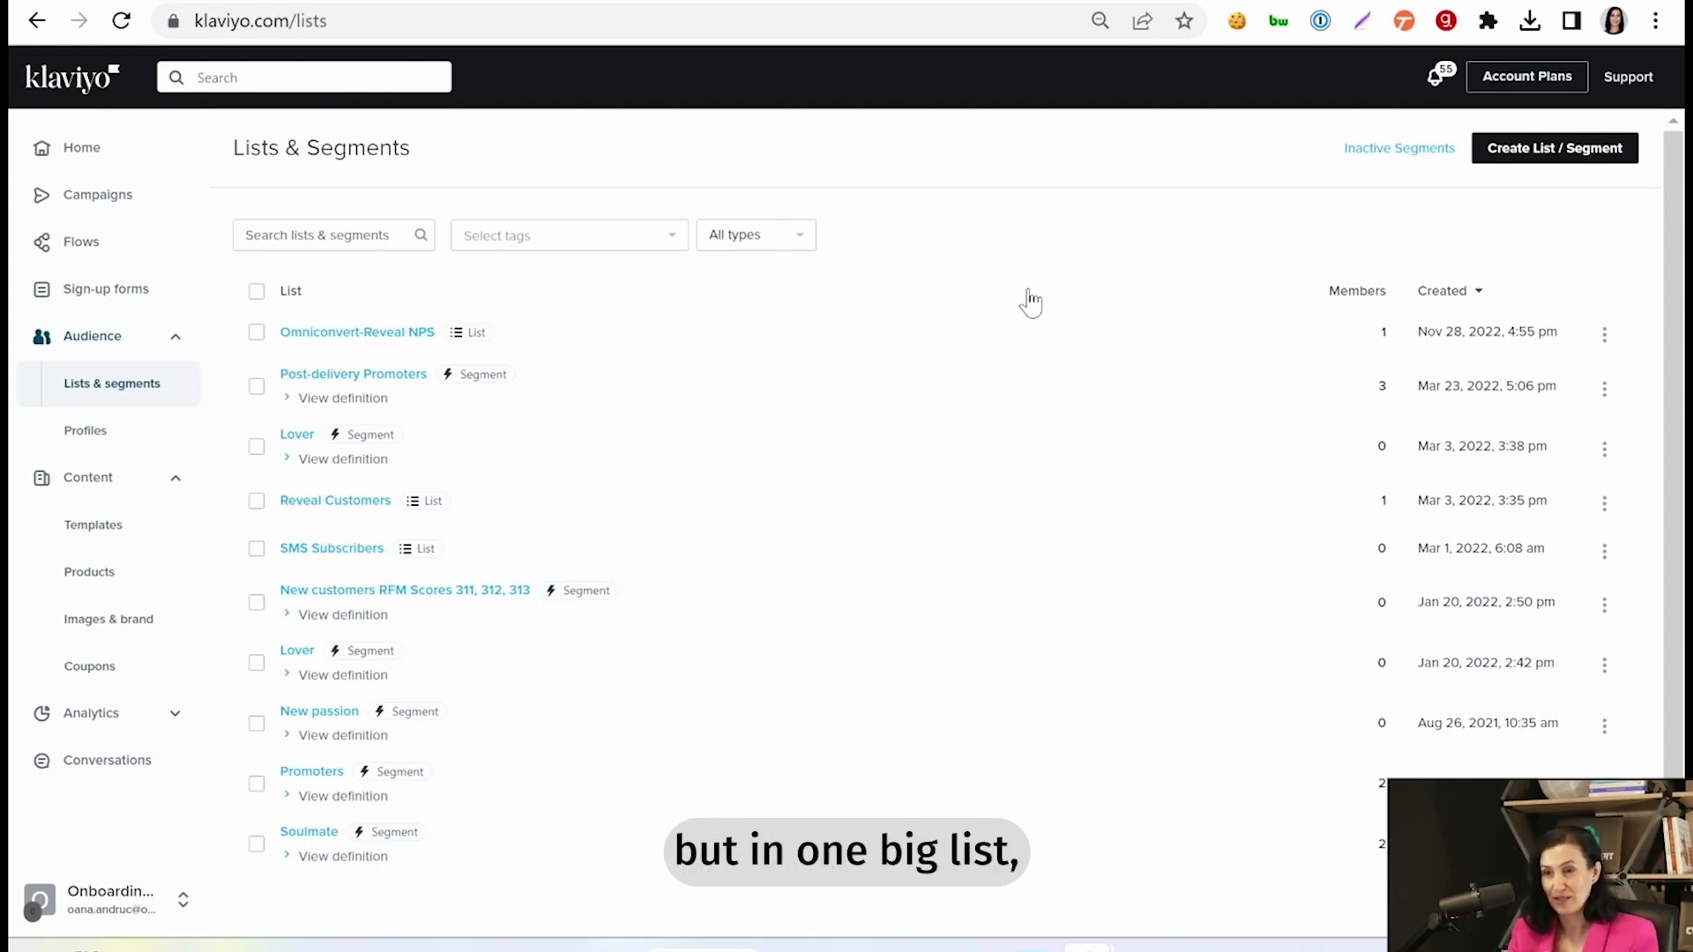
left_click(1563, 150)
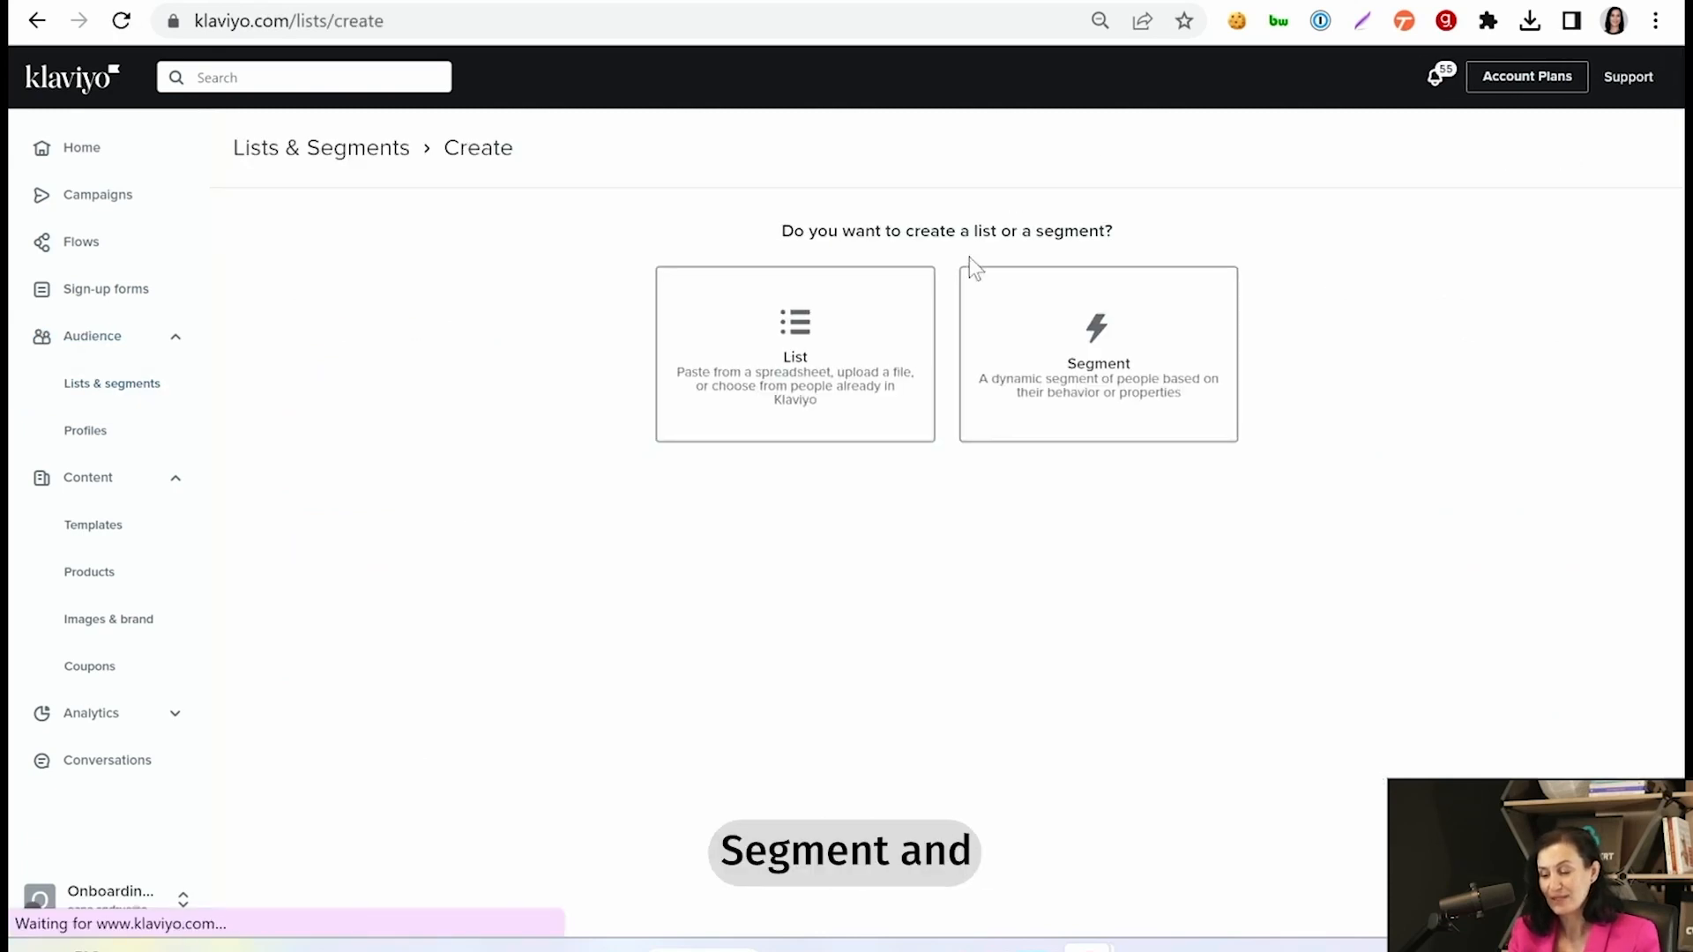
left_click(1144, 364)
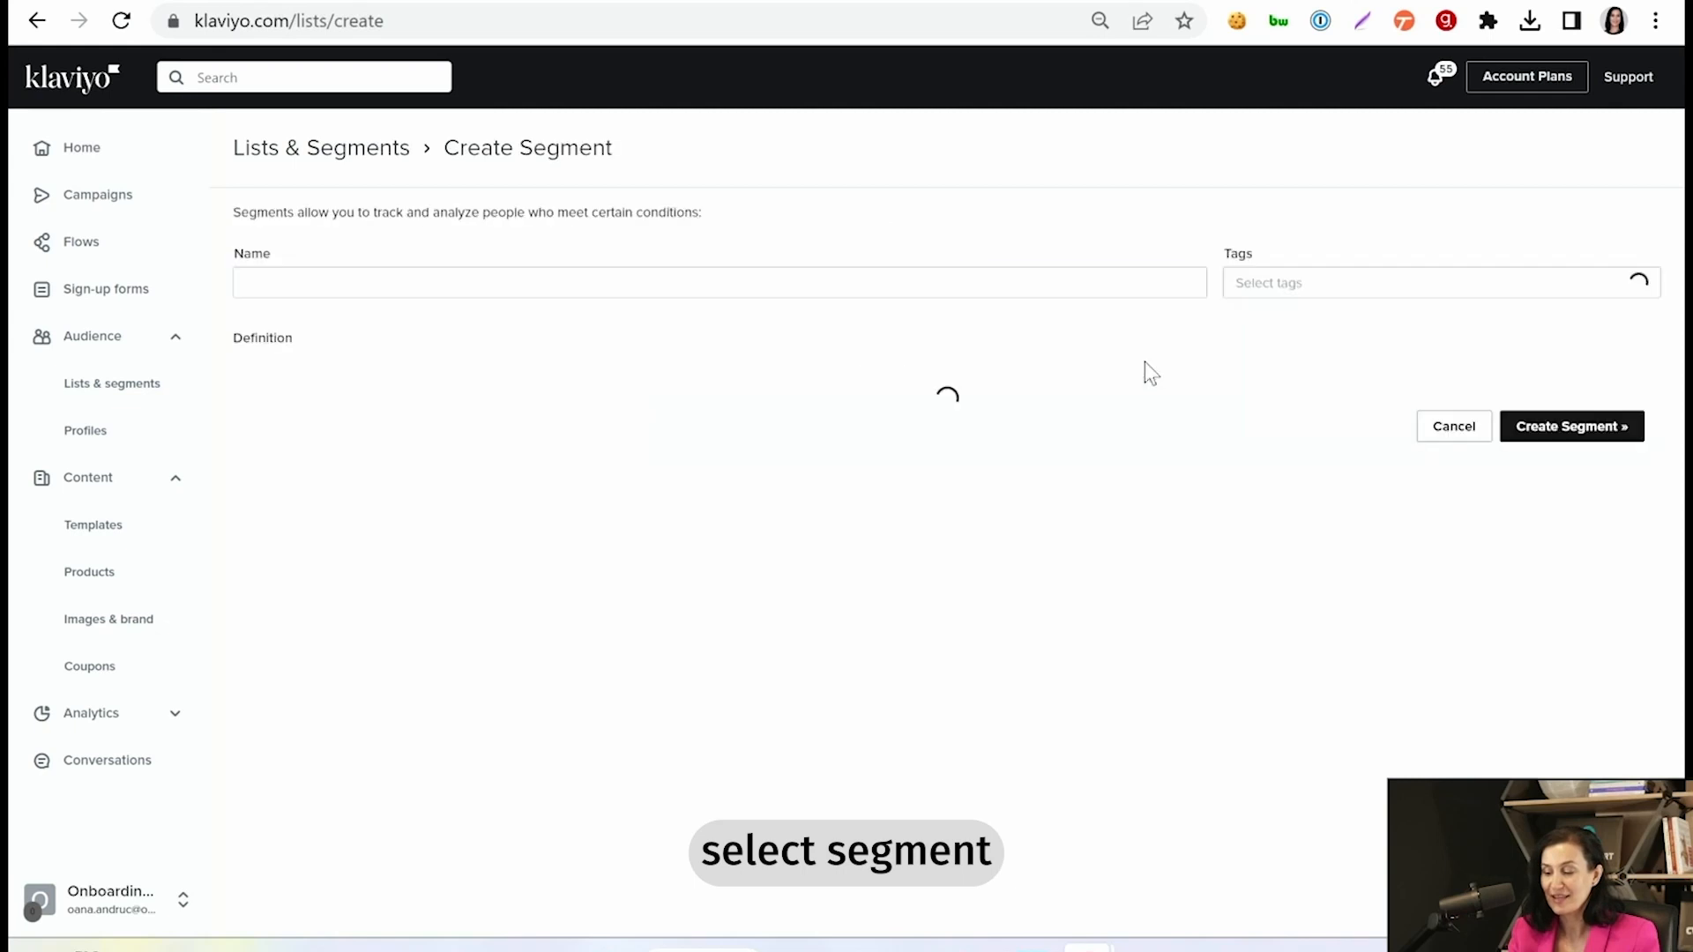
left_click(480, 282)
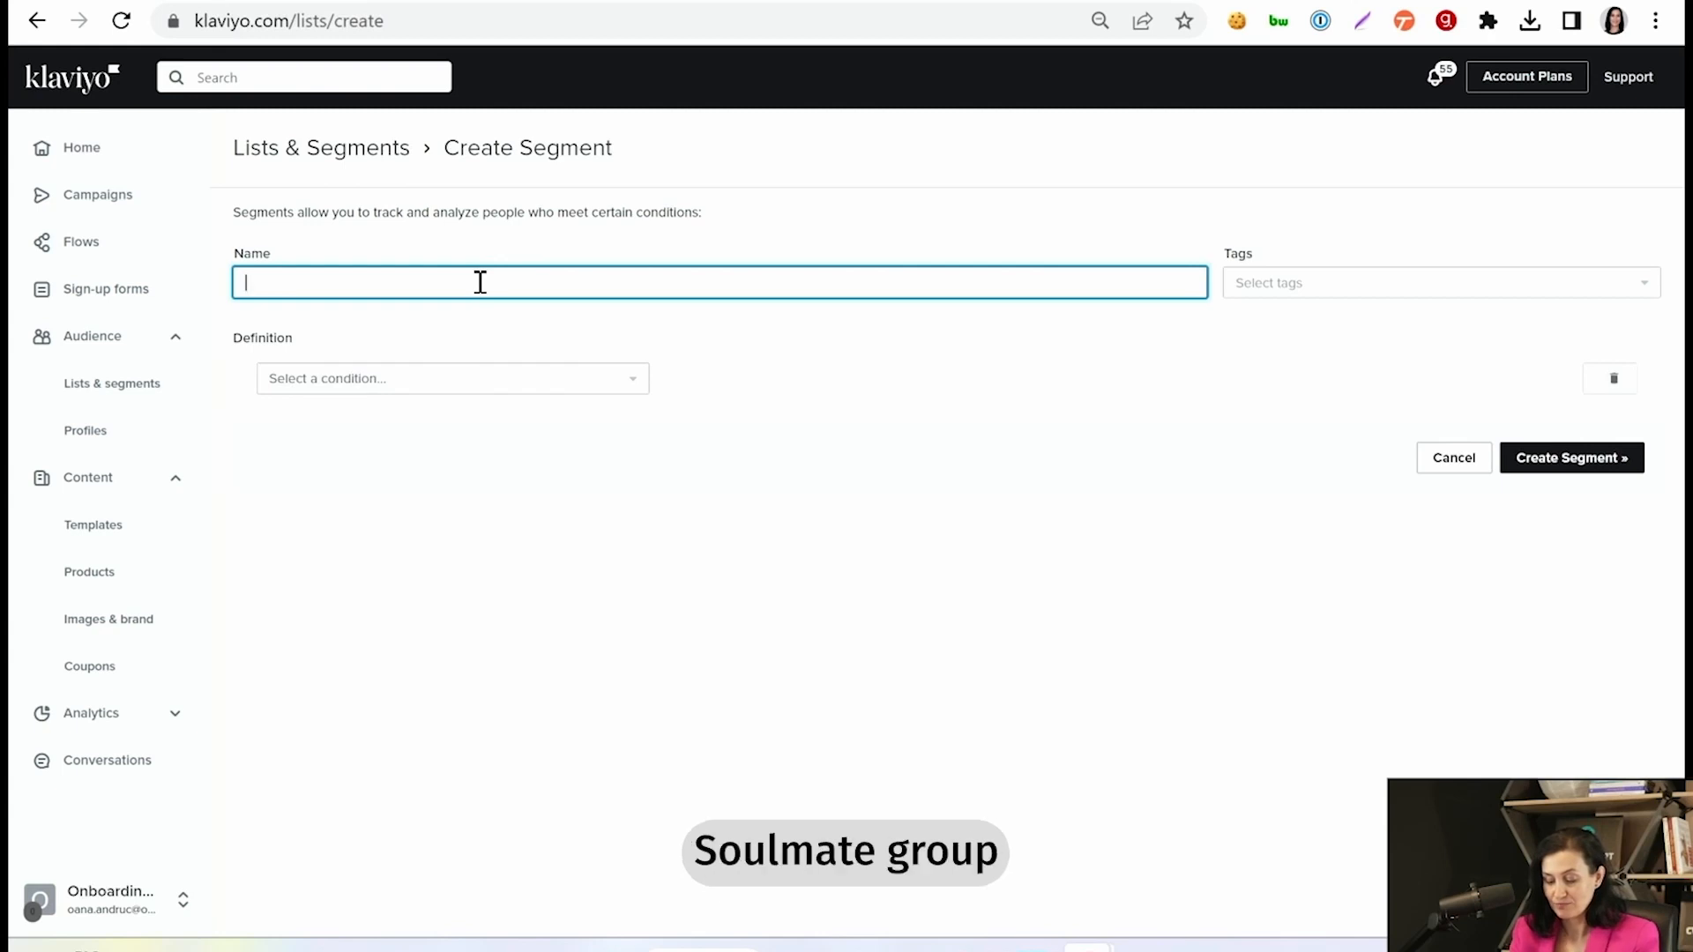
type("Soulmate")
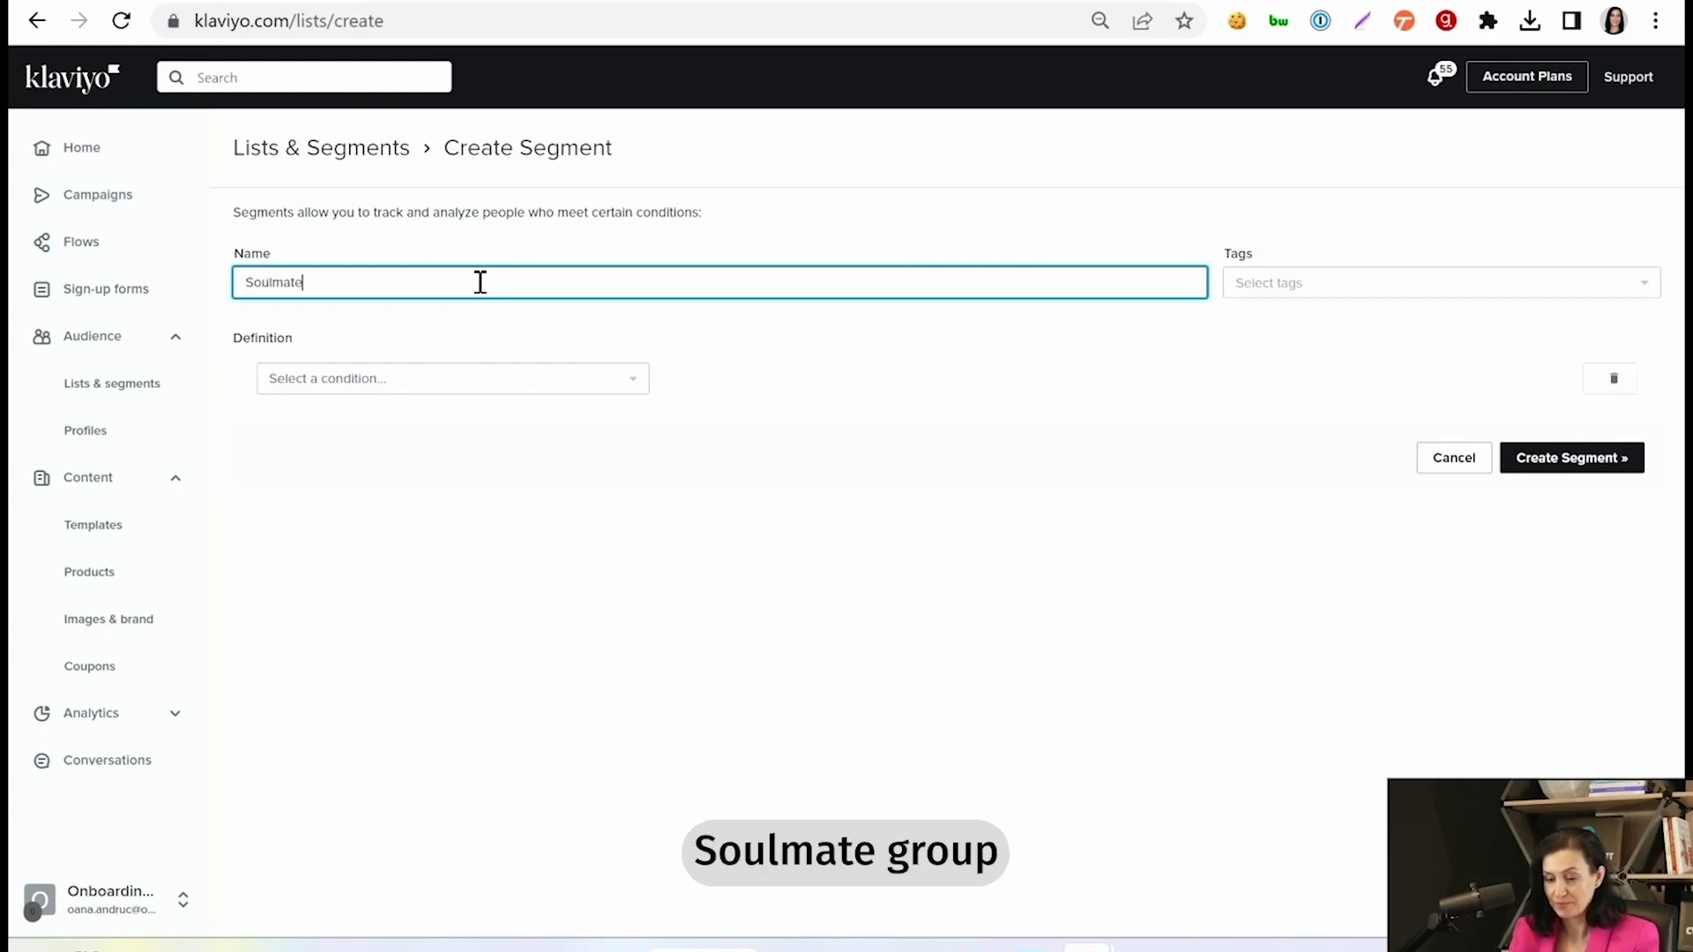
Define the segment by properties about someone, with RVL RFM Group Name equal to Soulmate
left_click(385, 388)
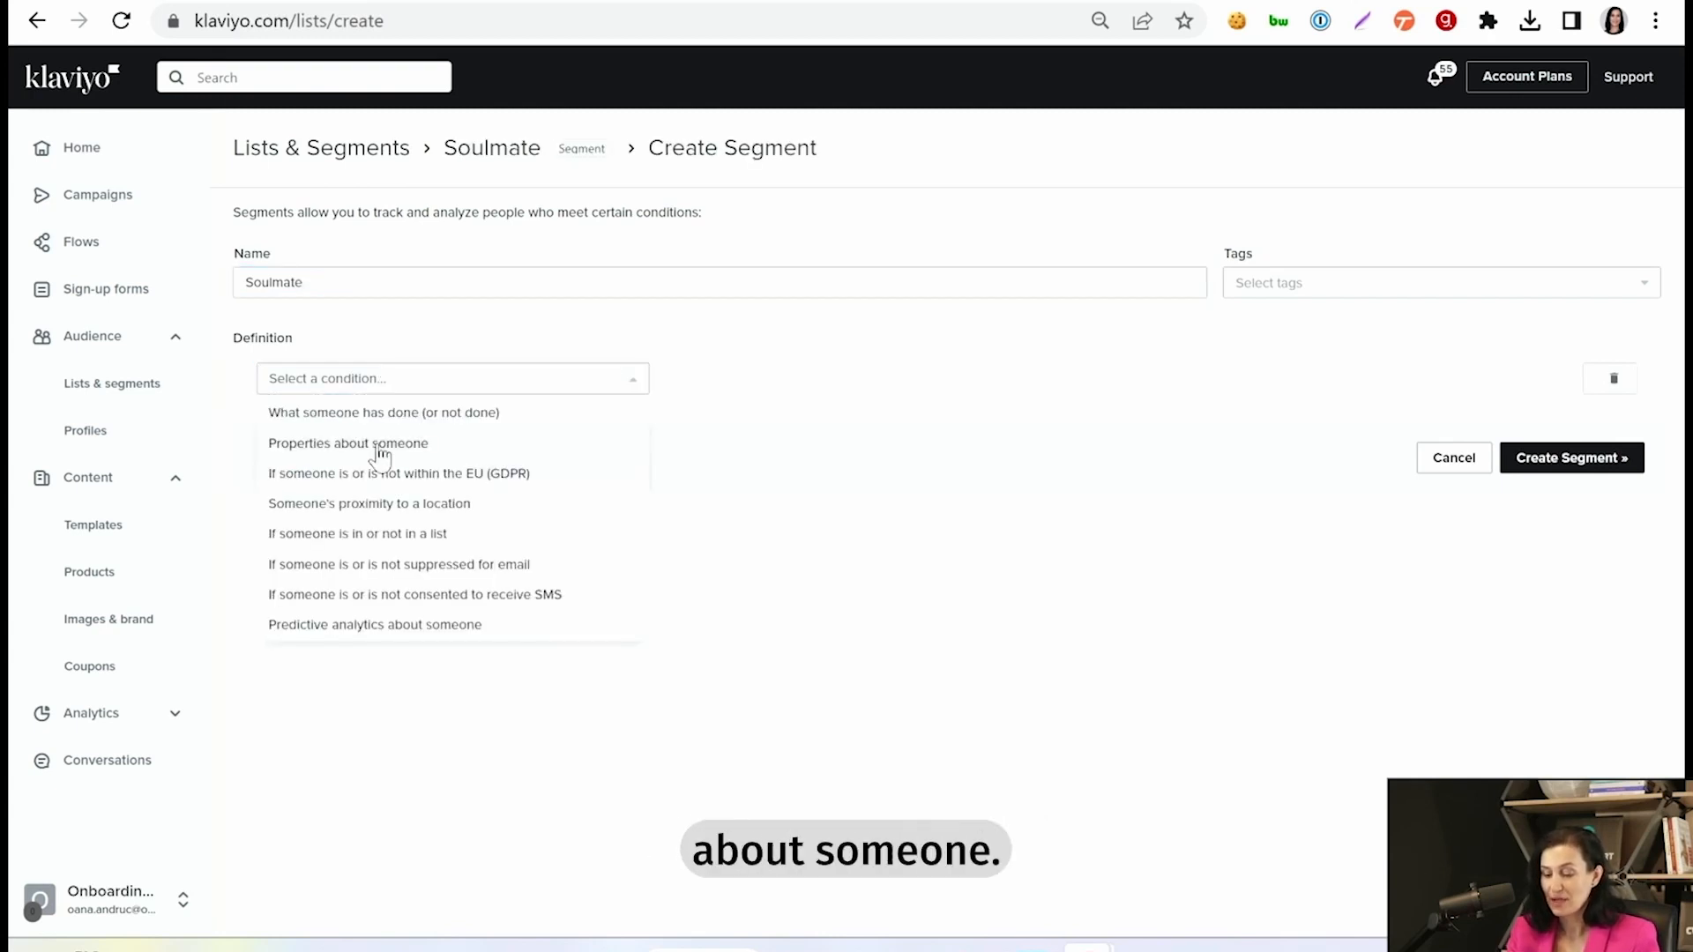
left_click(378, 444)
left_click(434, 438)
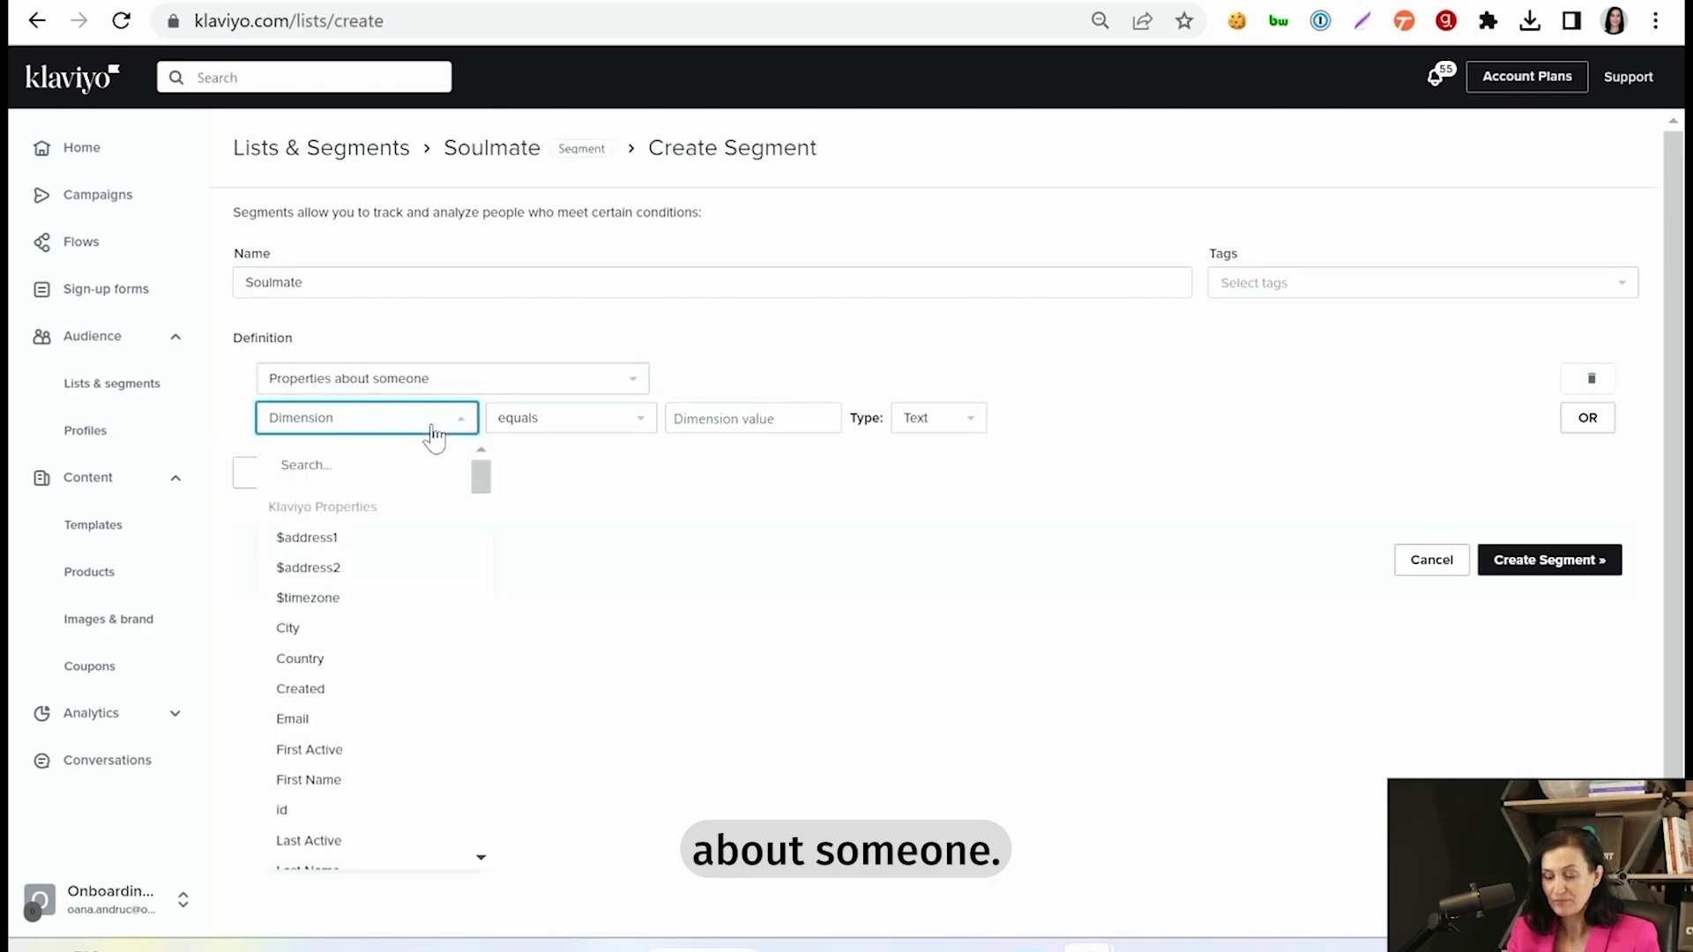
left_click(375, 465)
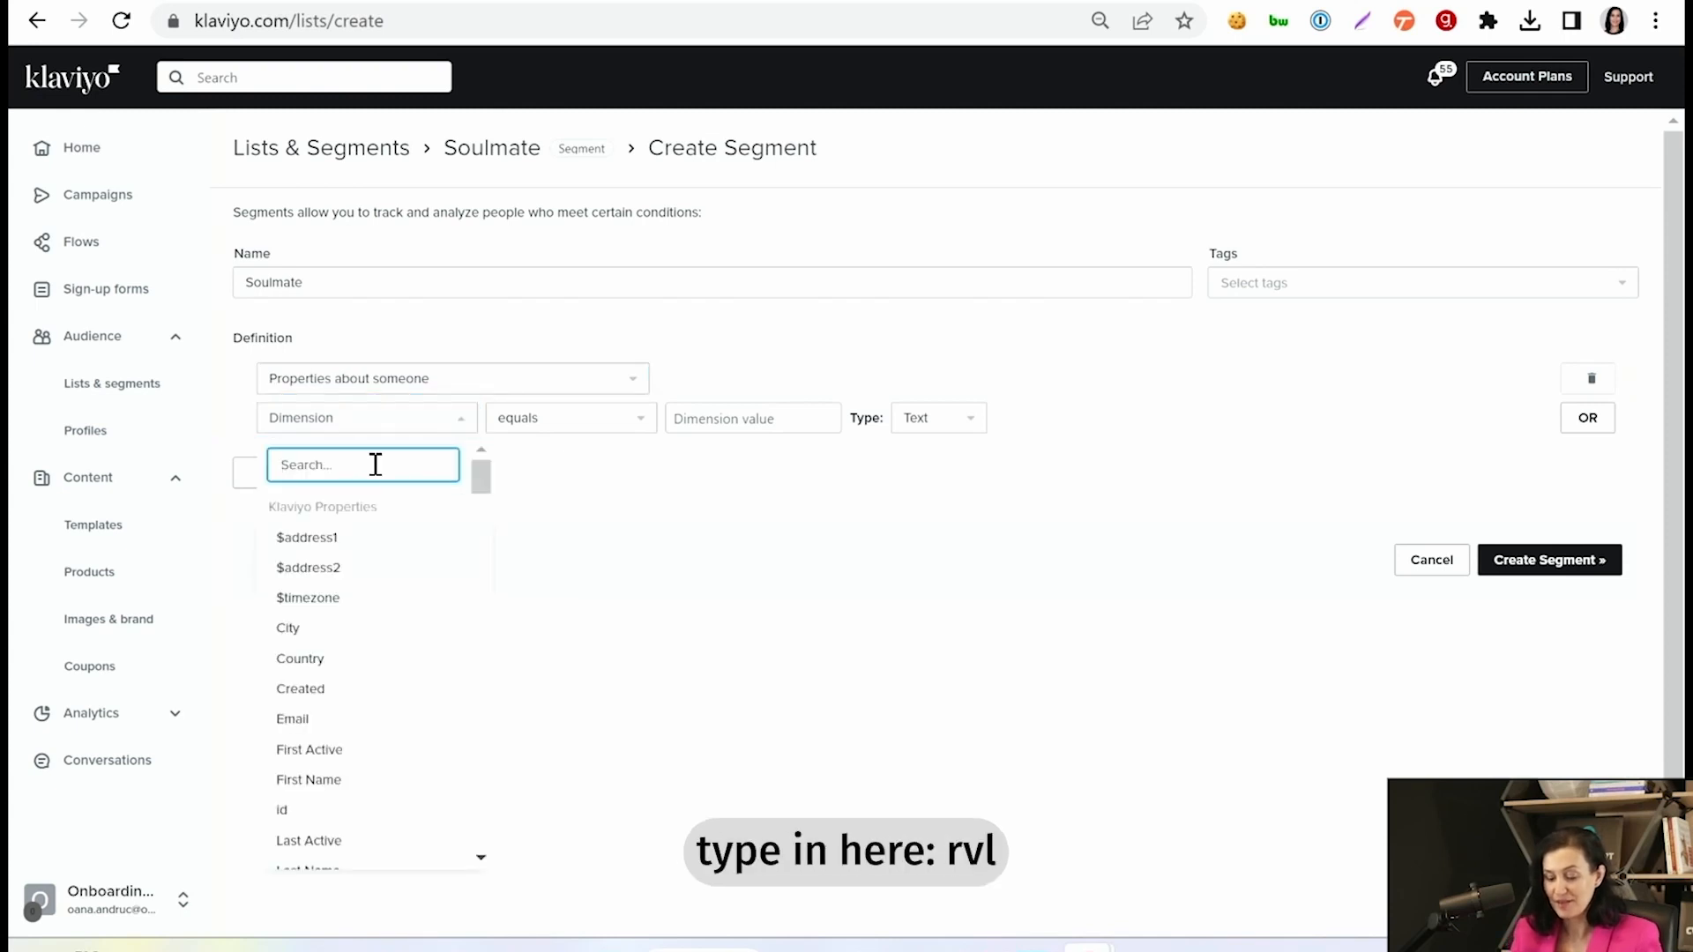
type("rvl r")
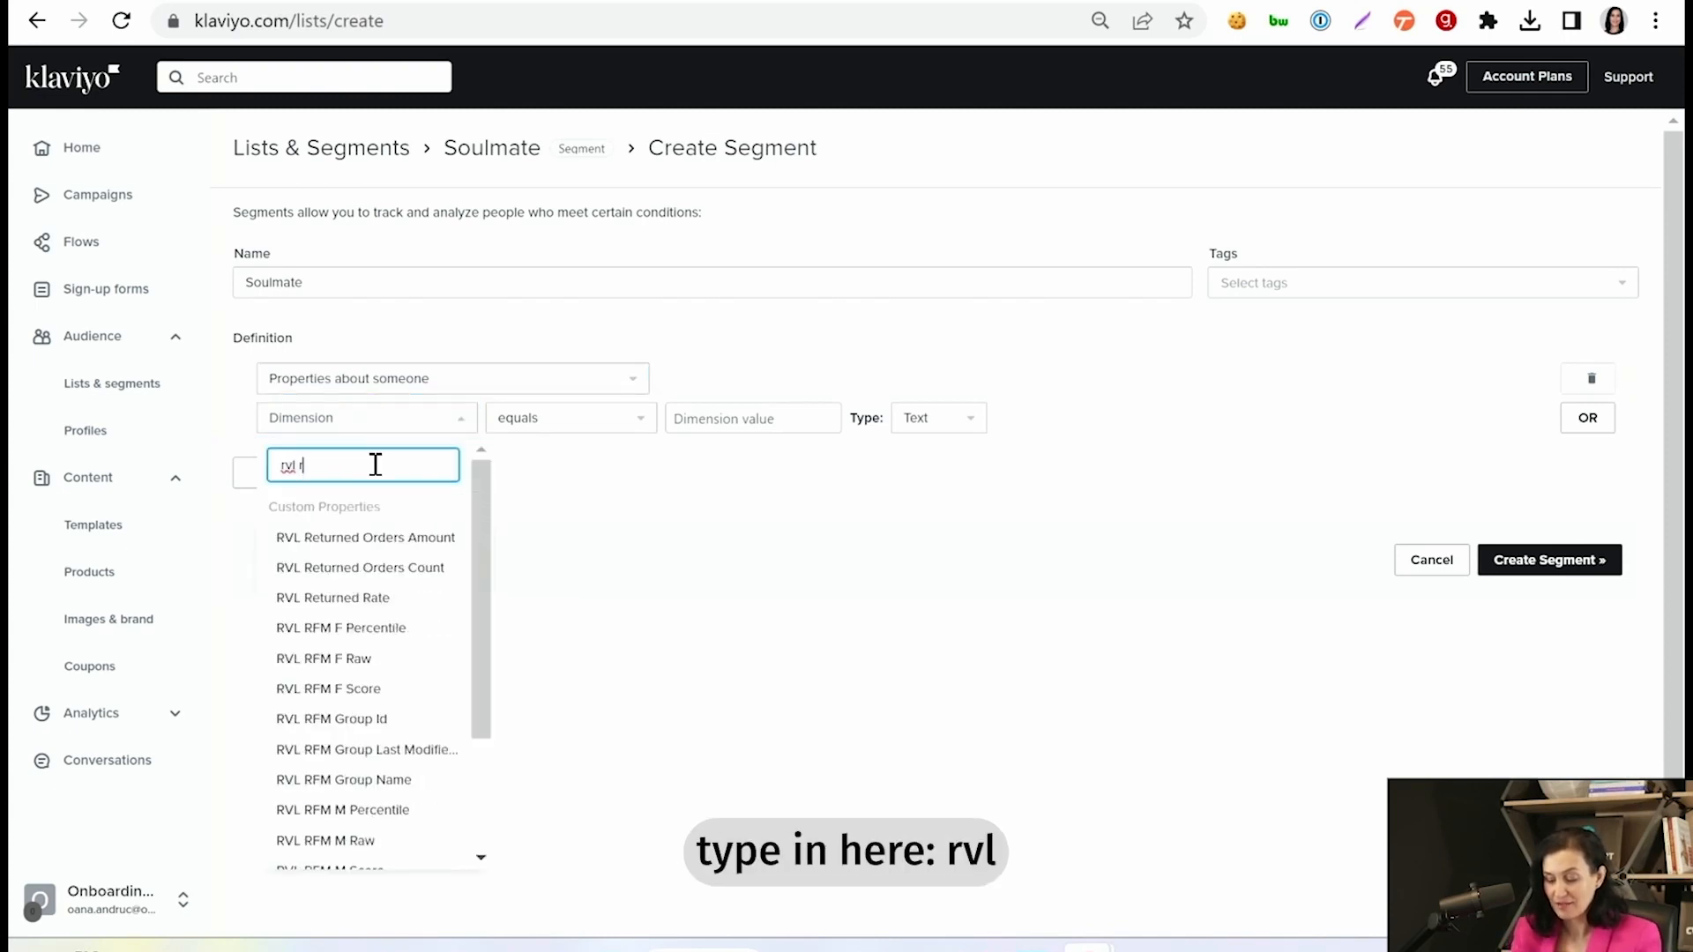
type("fm group")
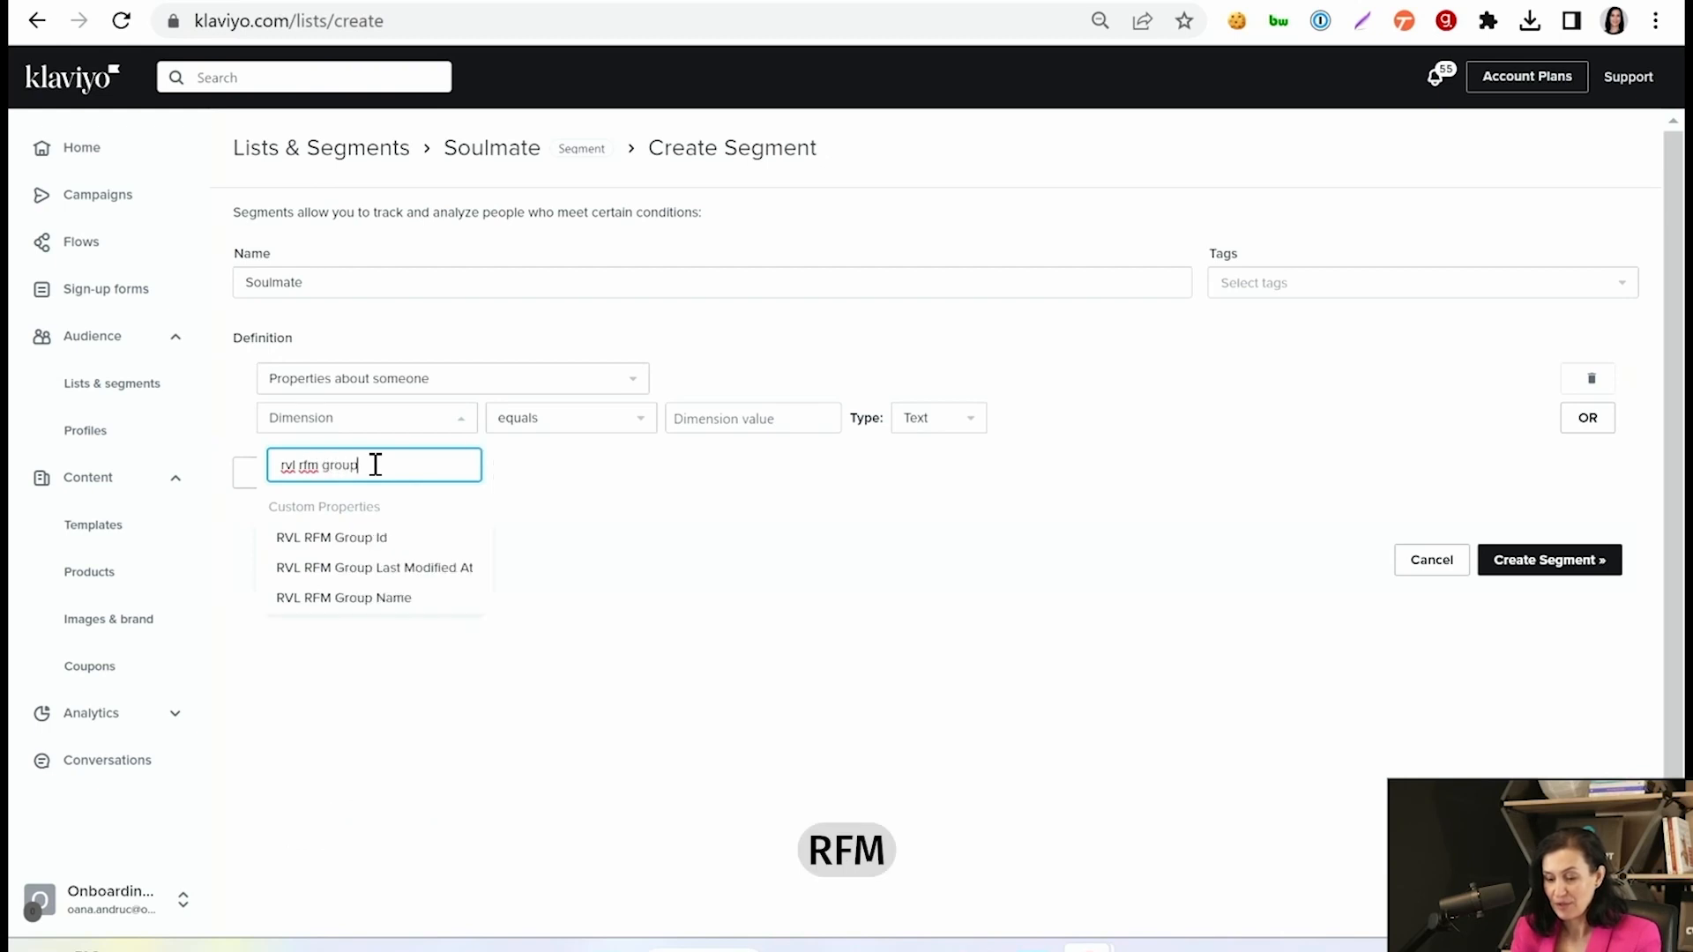
left_click(362, 599)
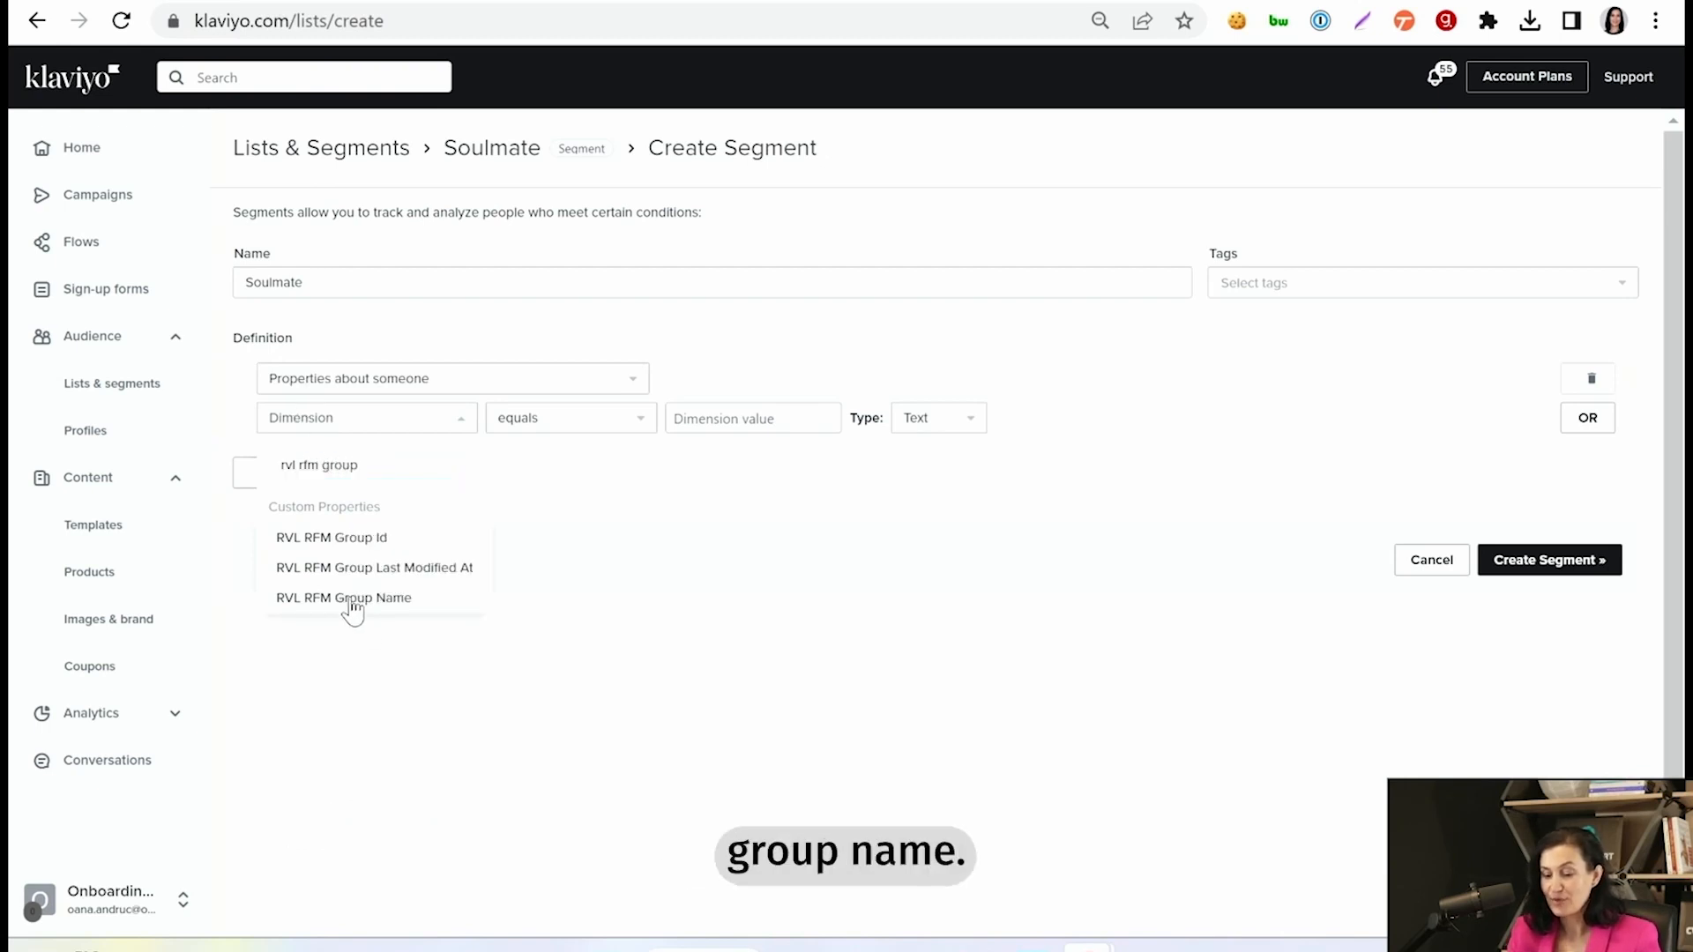
left_click(808, 417)
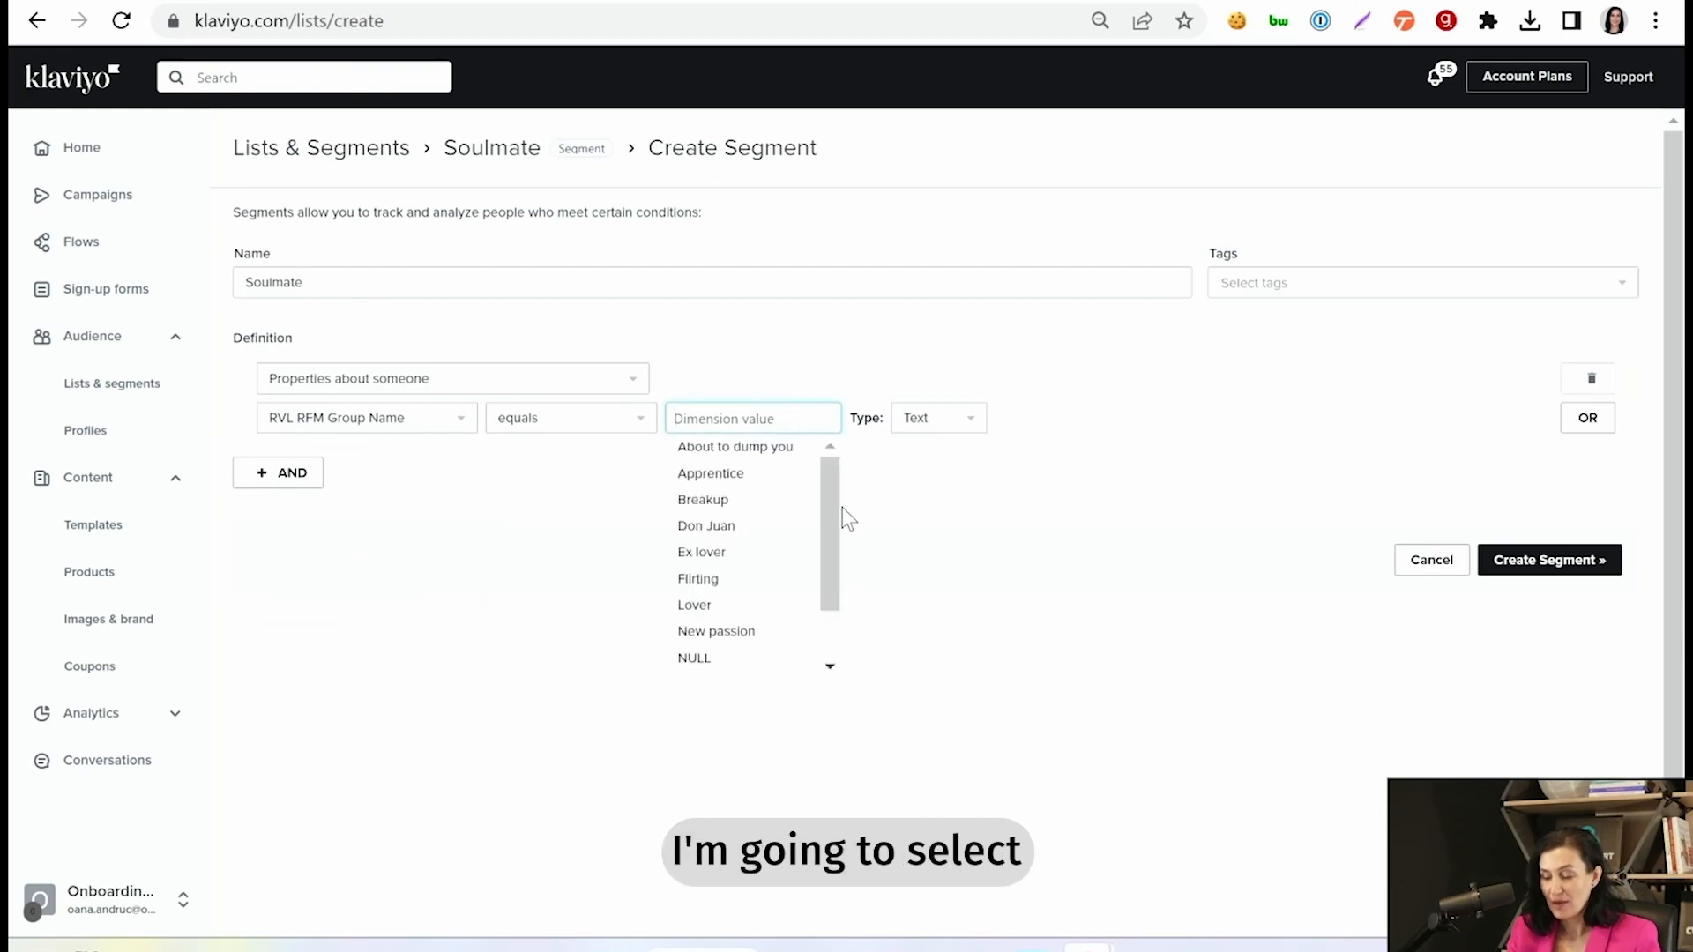
scroll(834, 555, "down", 2)
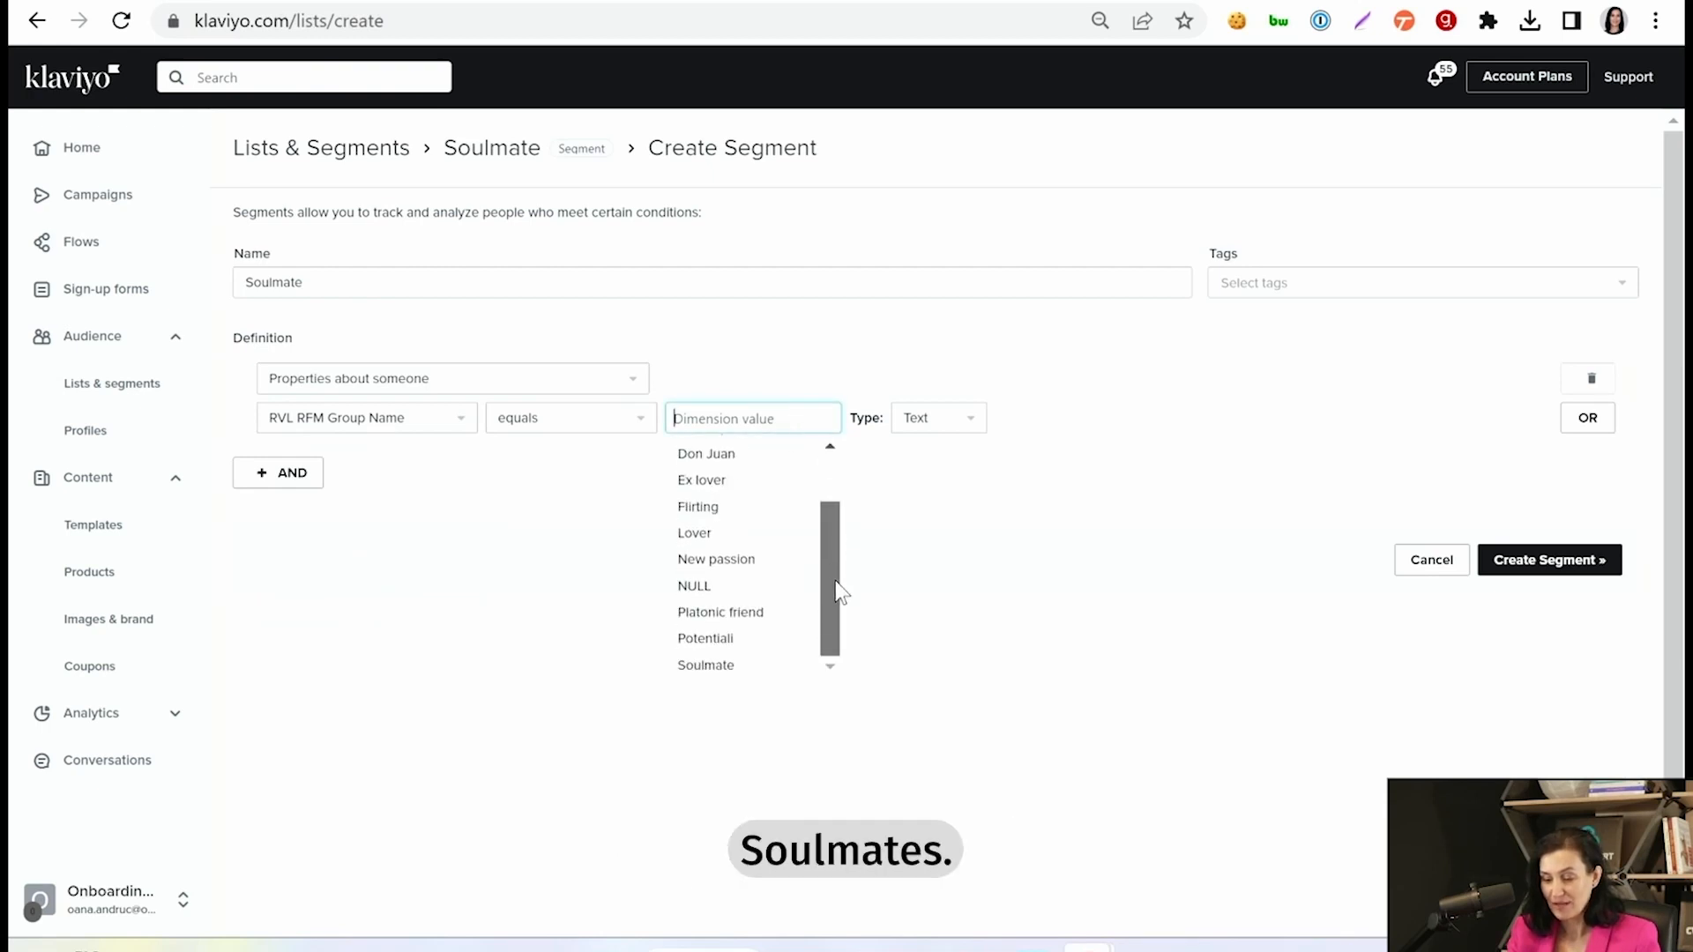
left_click(729, 666)
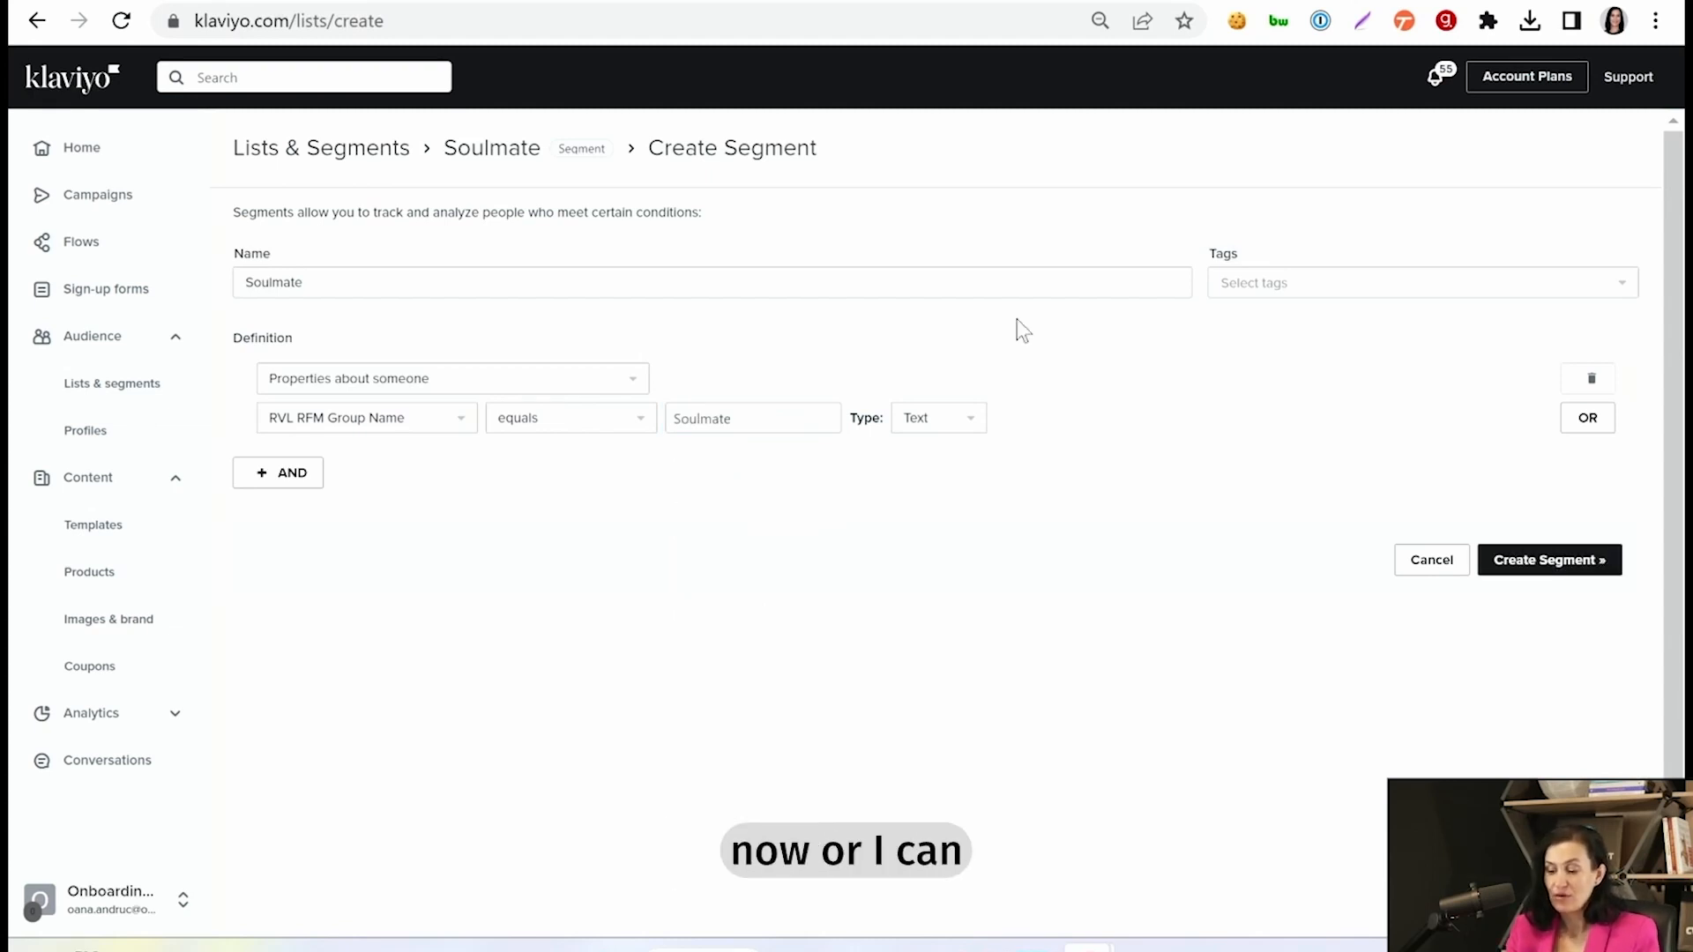
left_click(311, 478)
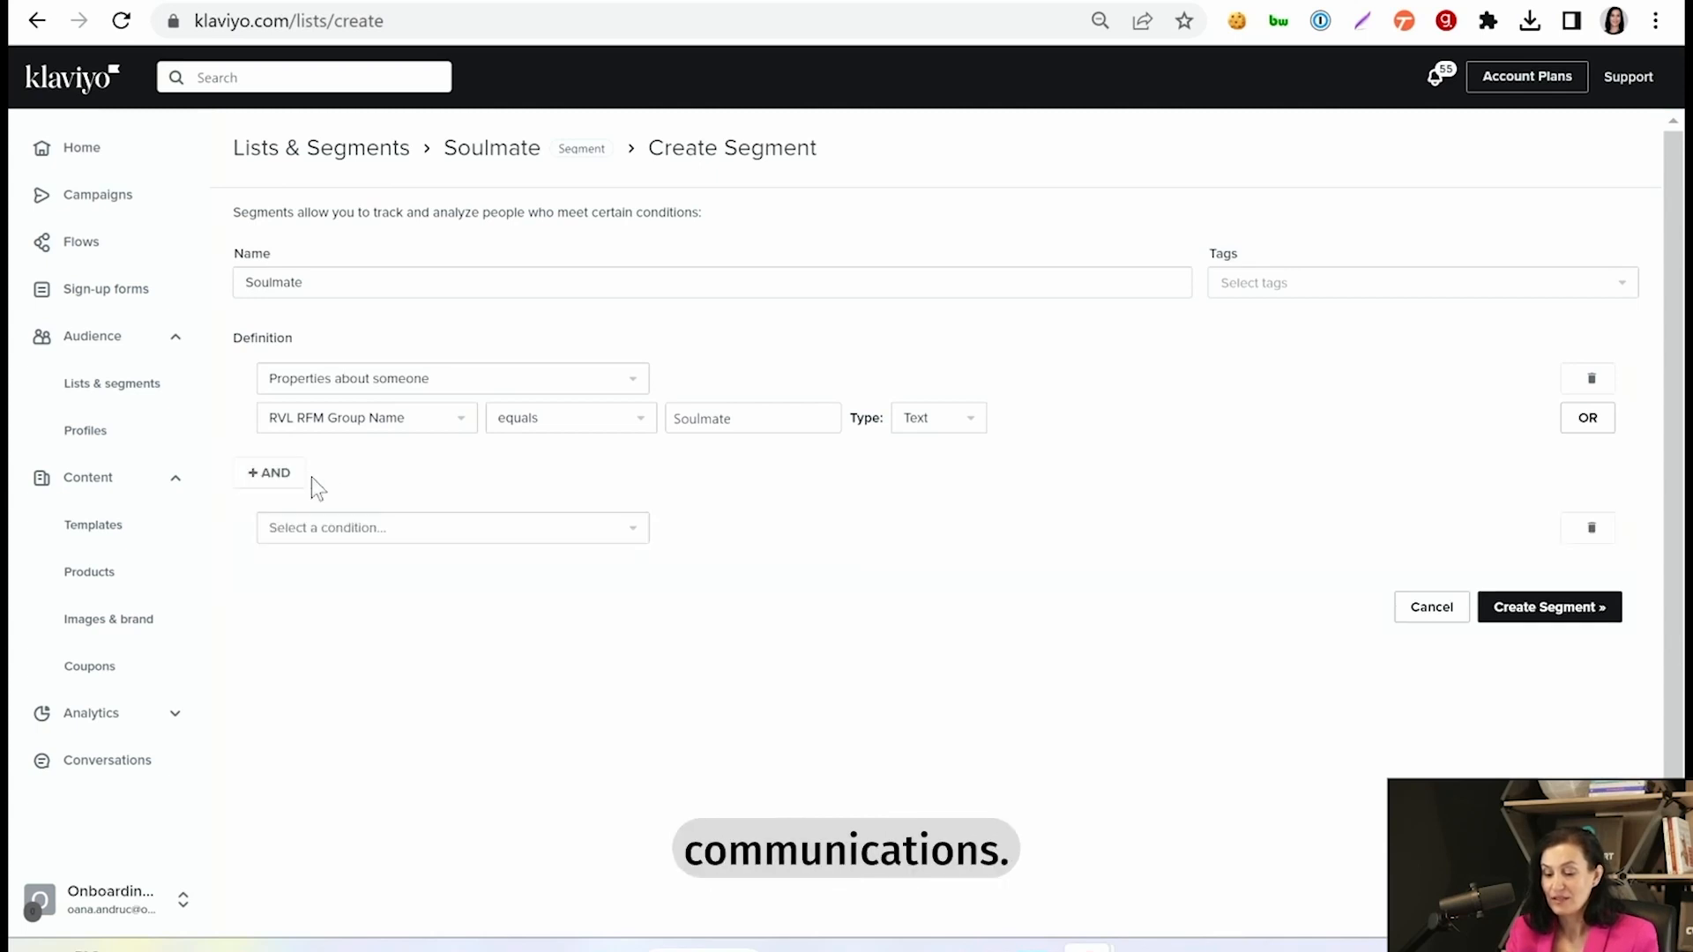
left_click(323, 534)
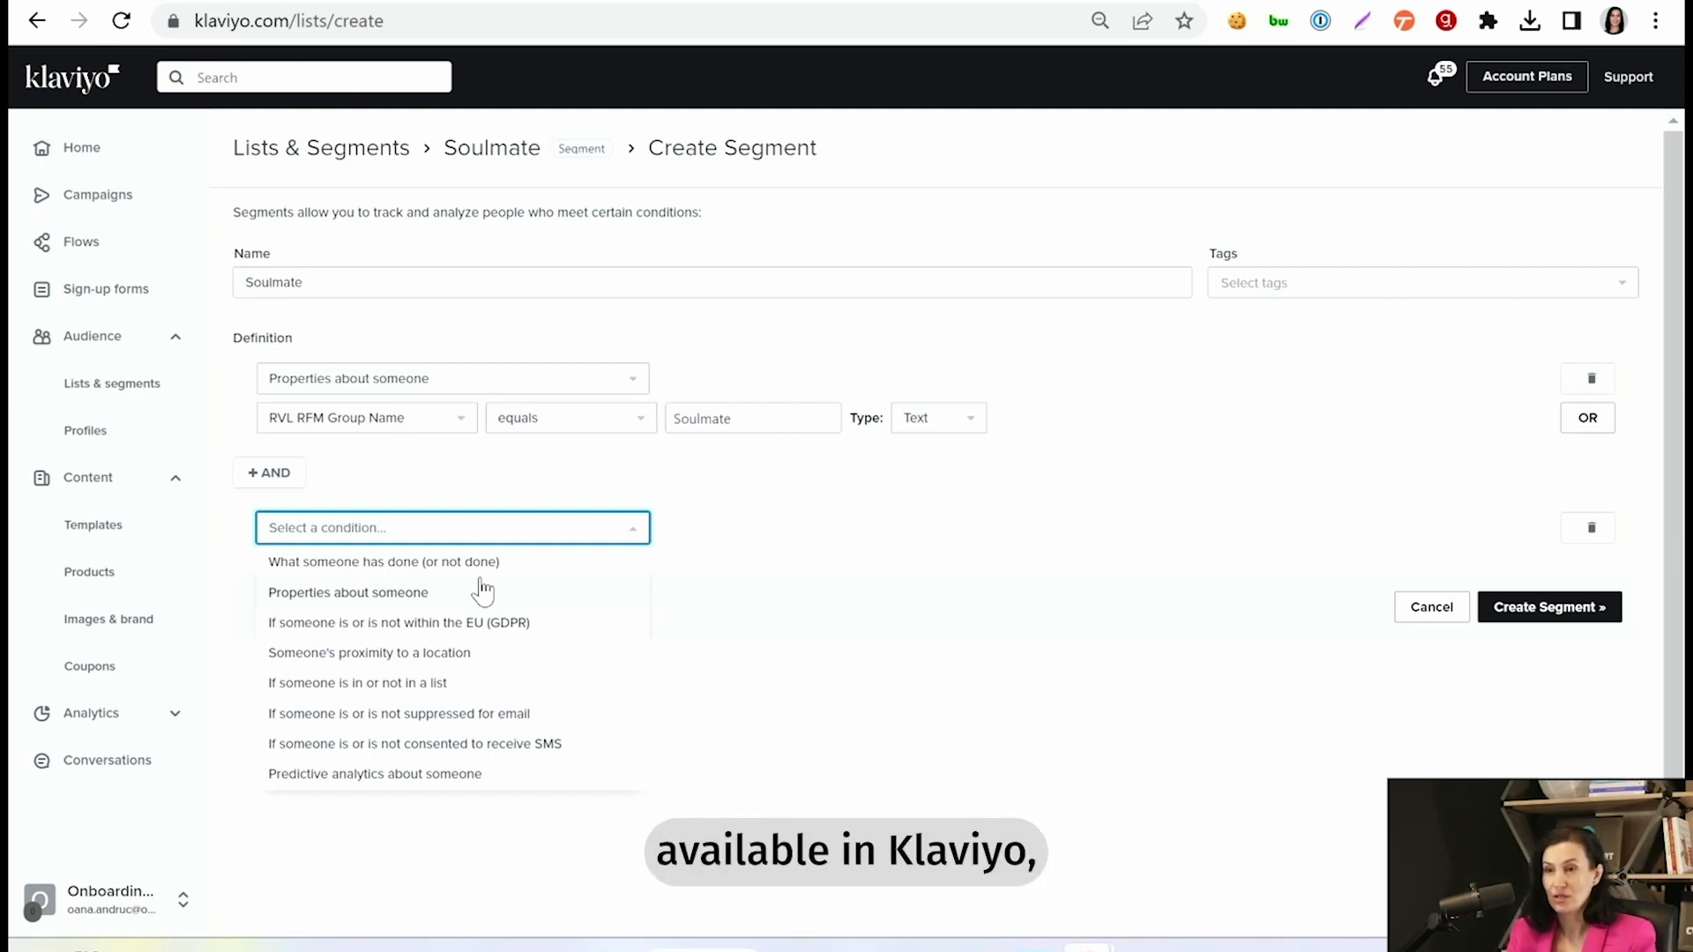
left_click(831, 643)
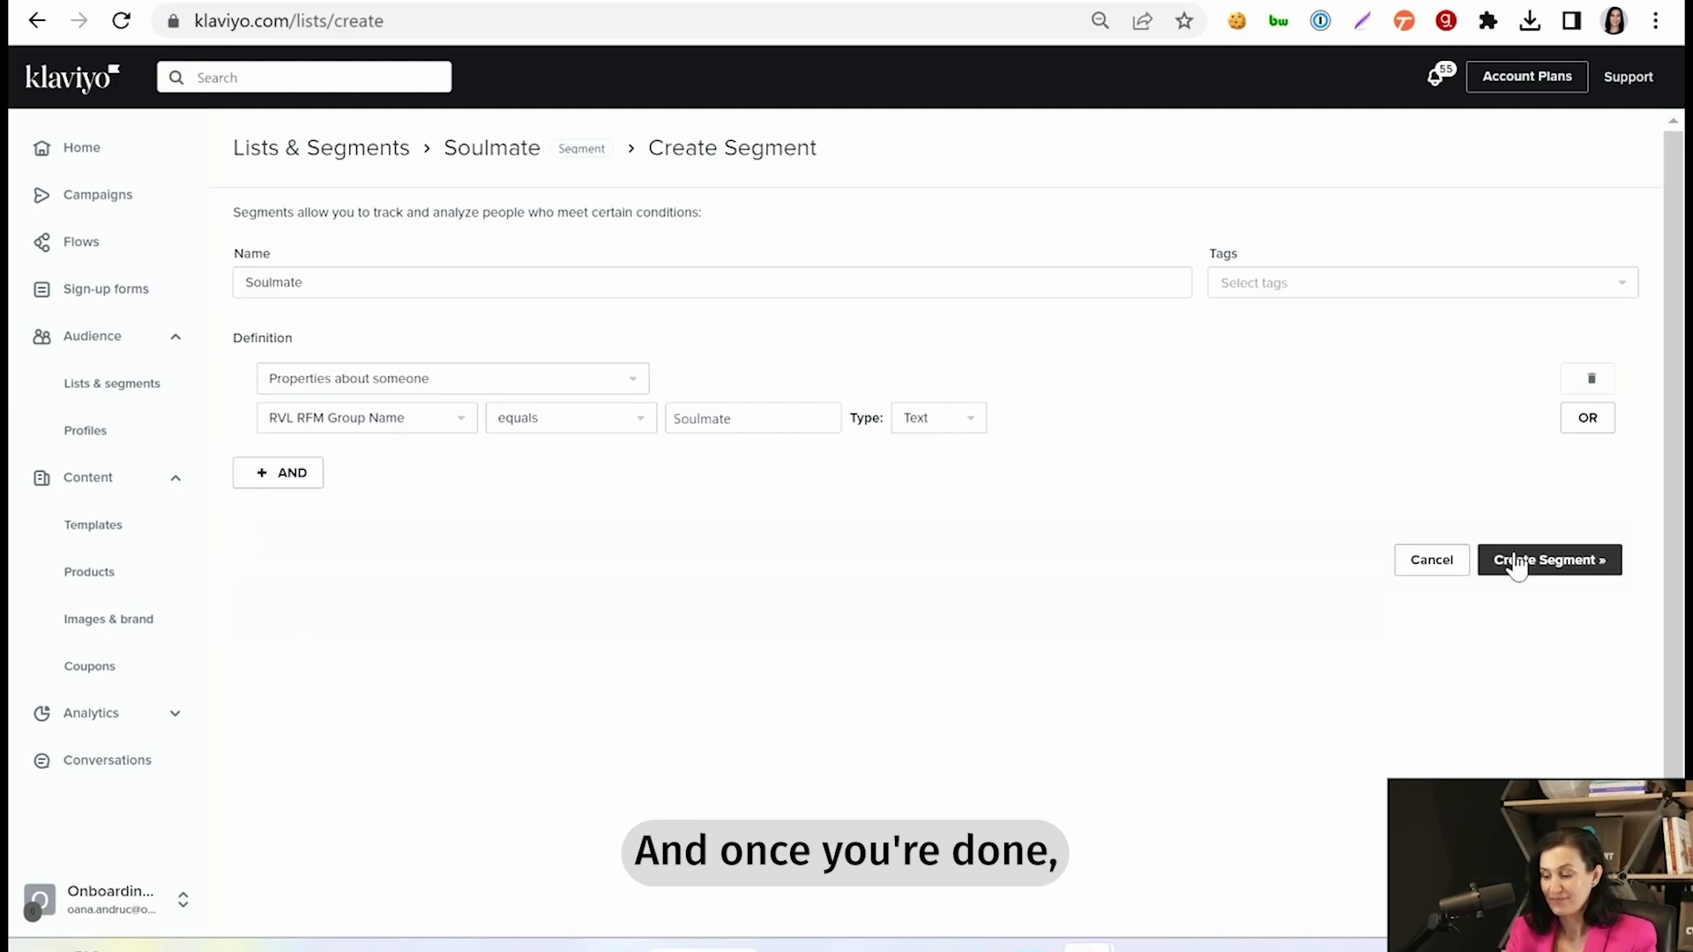
Create the Soulmate segment from its RFM group condition
left_click(1516, 562)
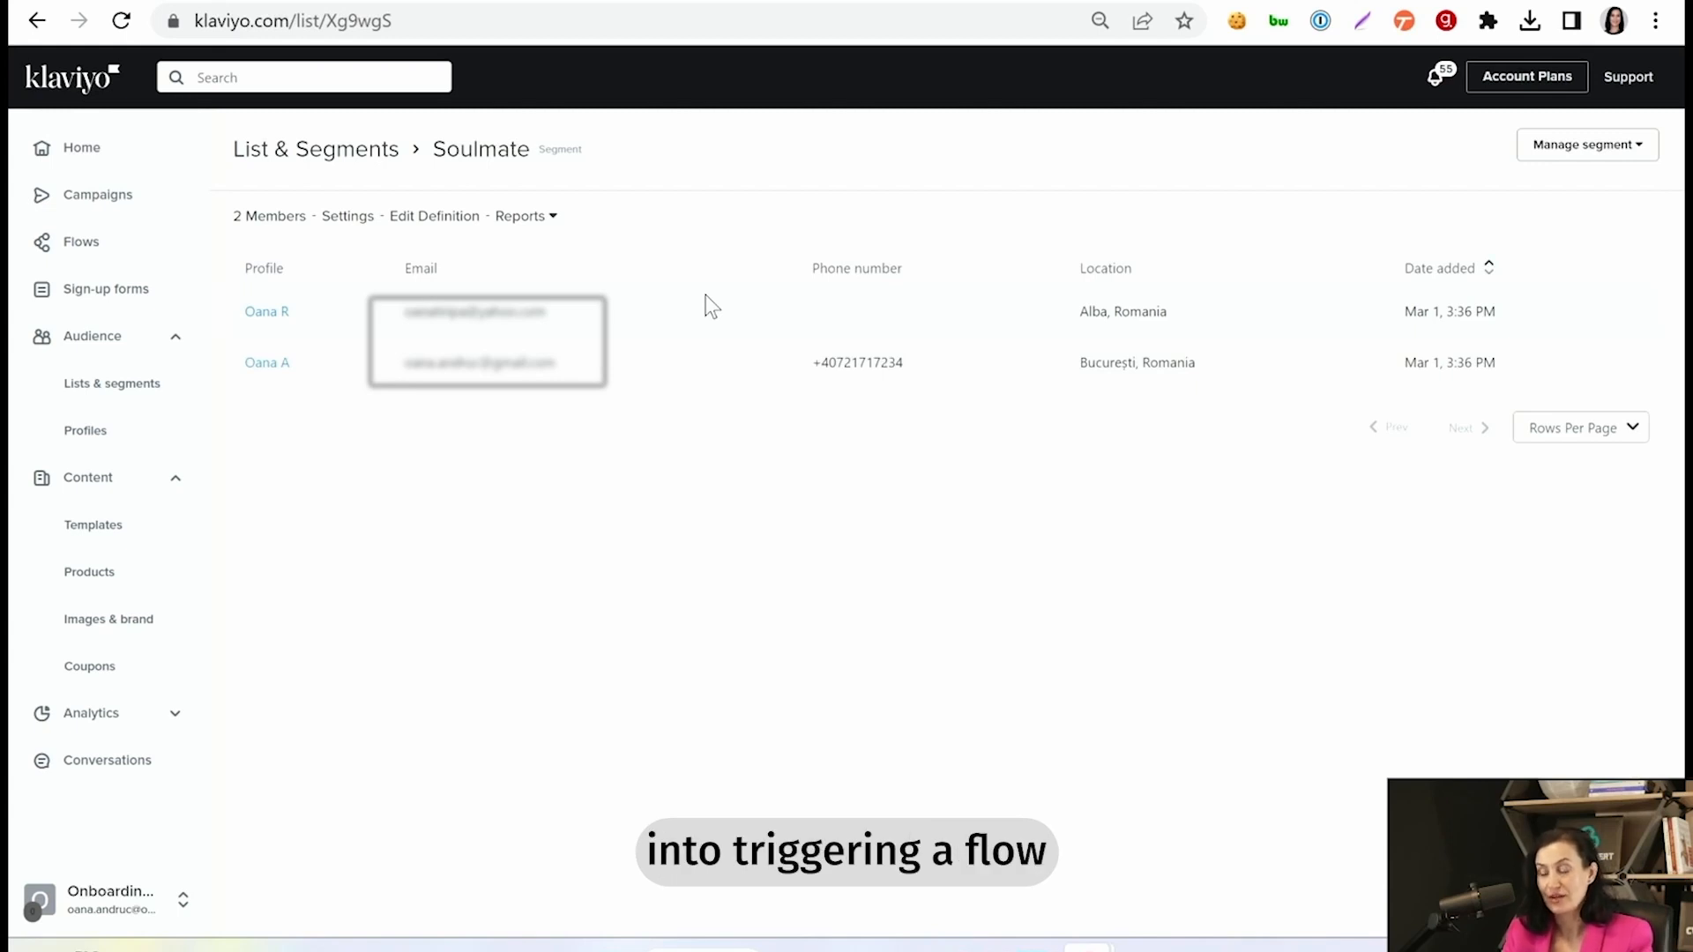
Create a new flow from scratch named "Soulmates nurturing"
left_click(71, 253)
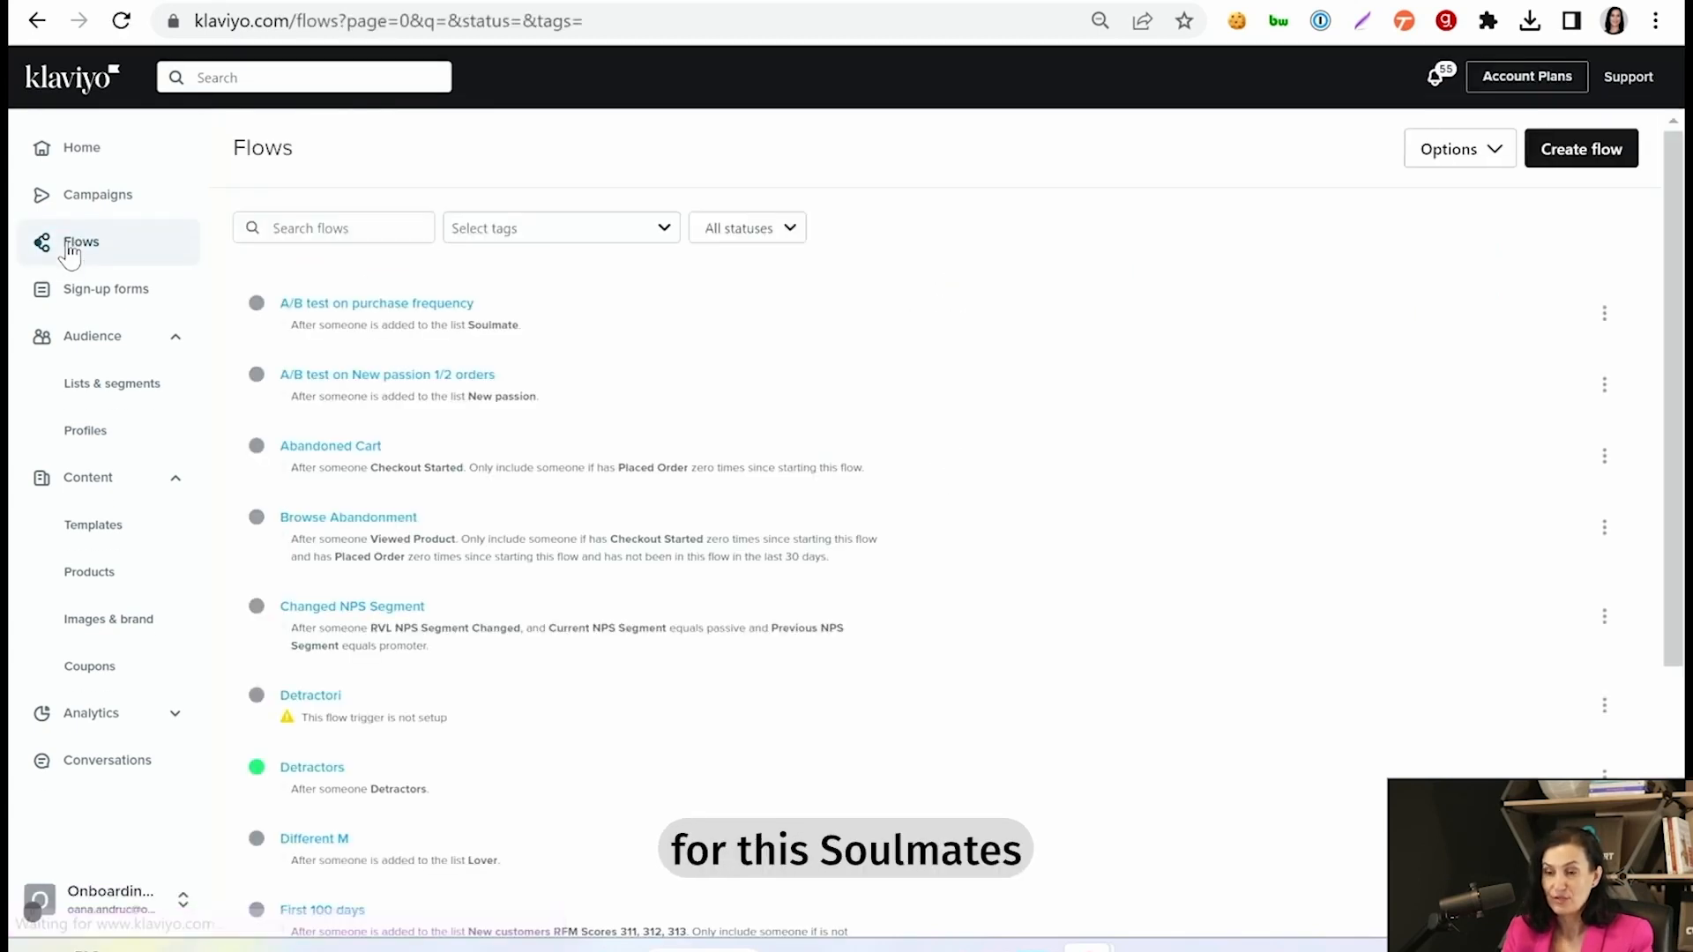
left_click(1583, 152)
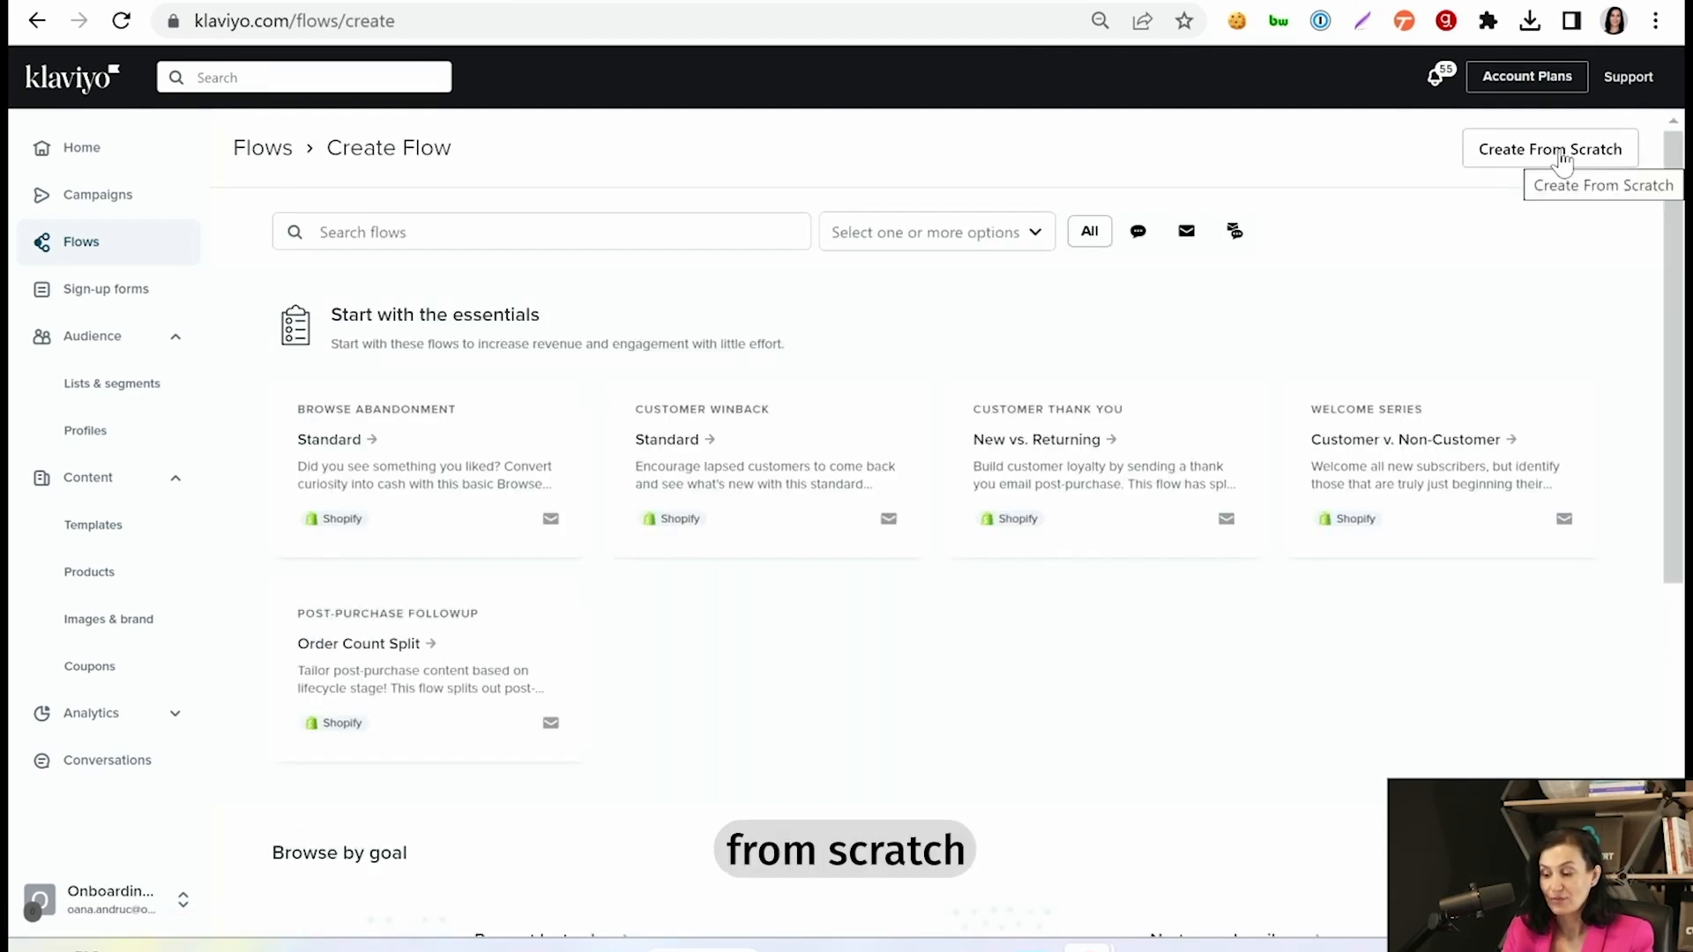
left_click(1561, 157)
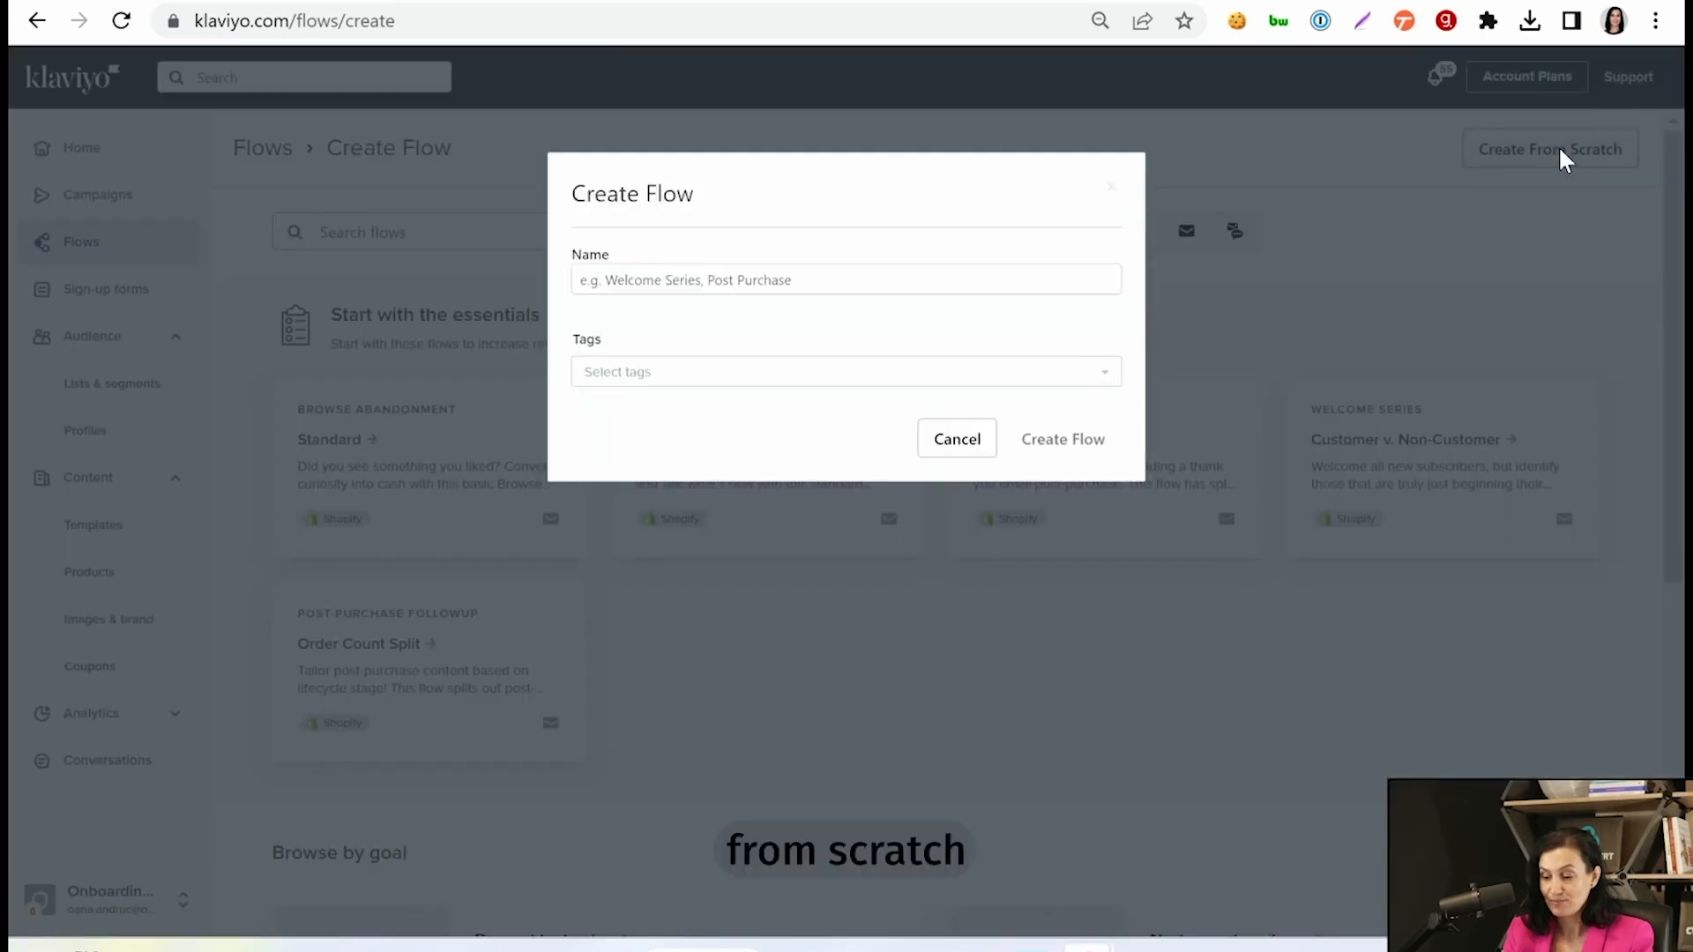
left_click(784, 282)
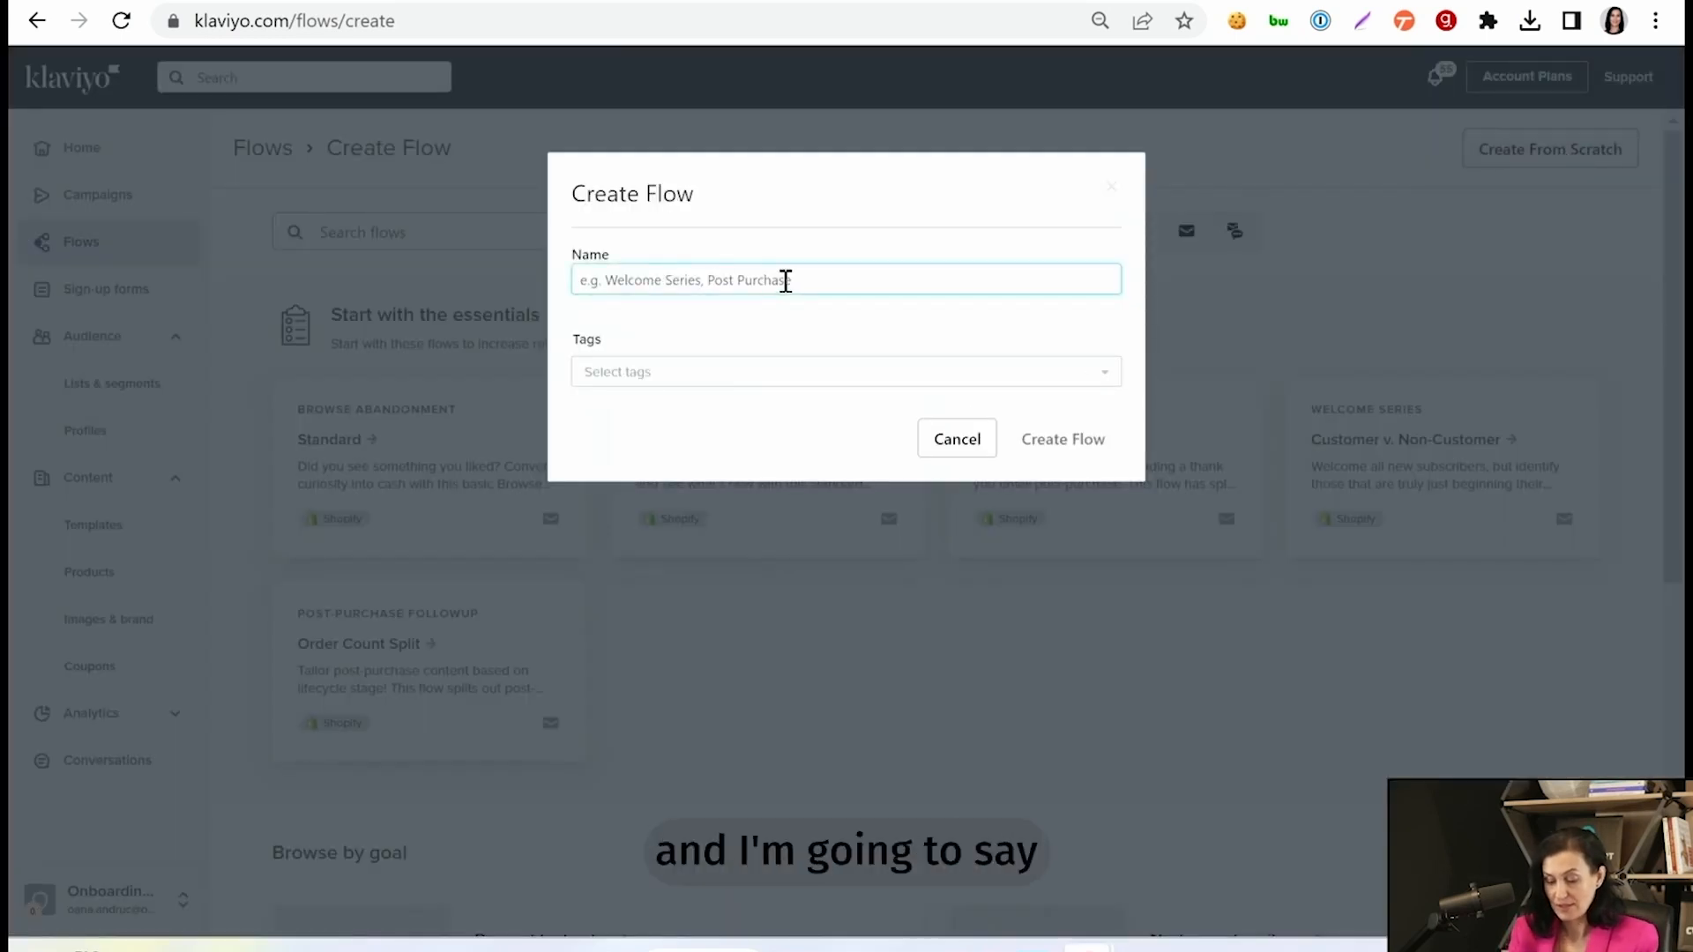
type("Soulmat")
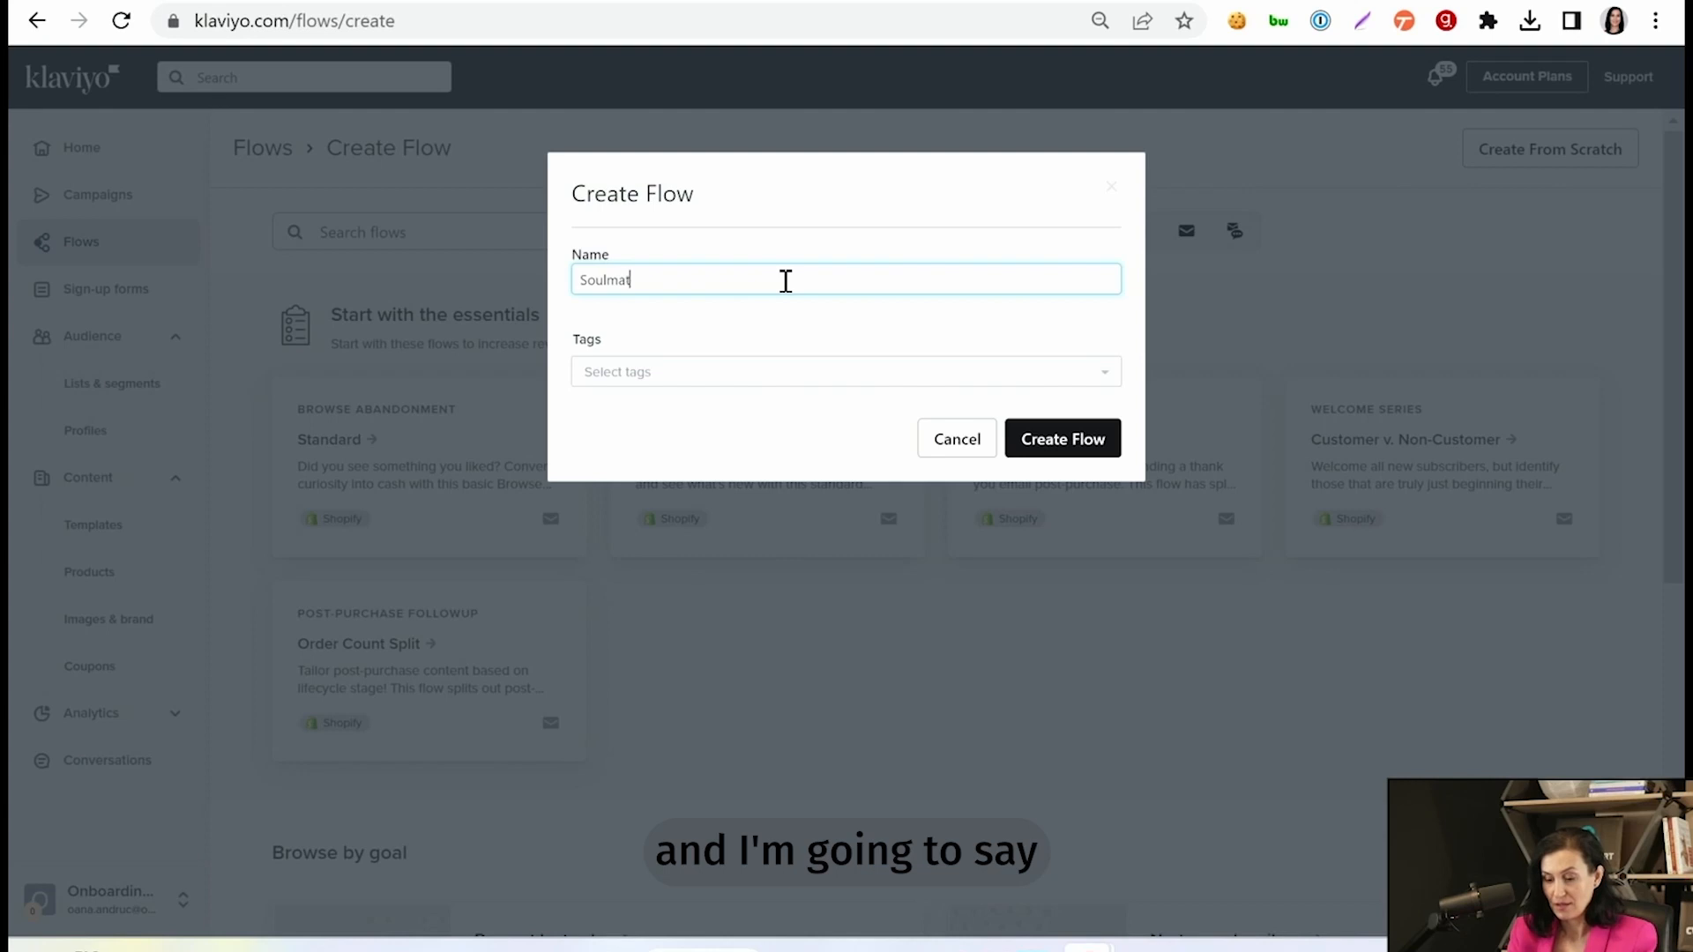
type("es nurtur")
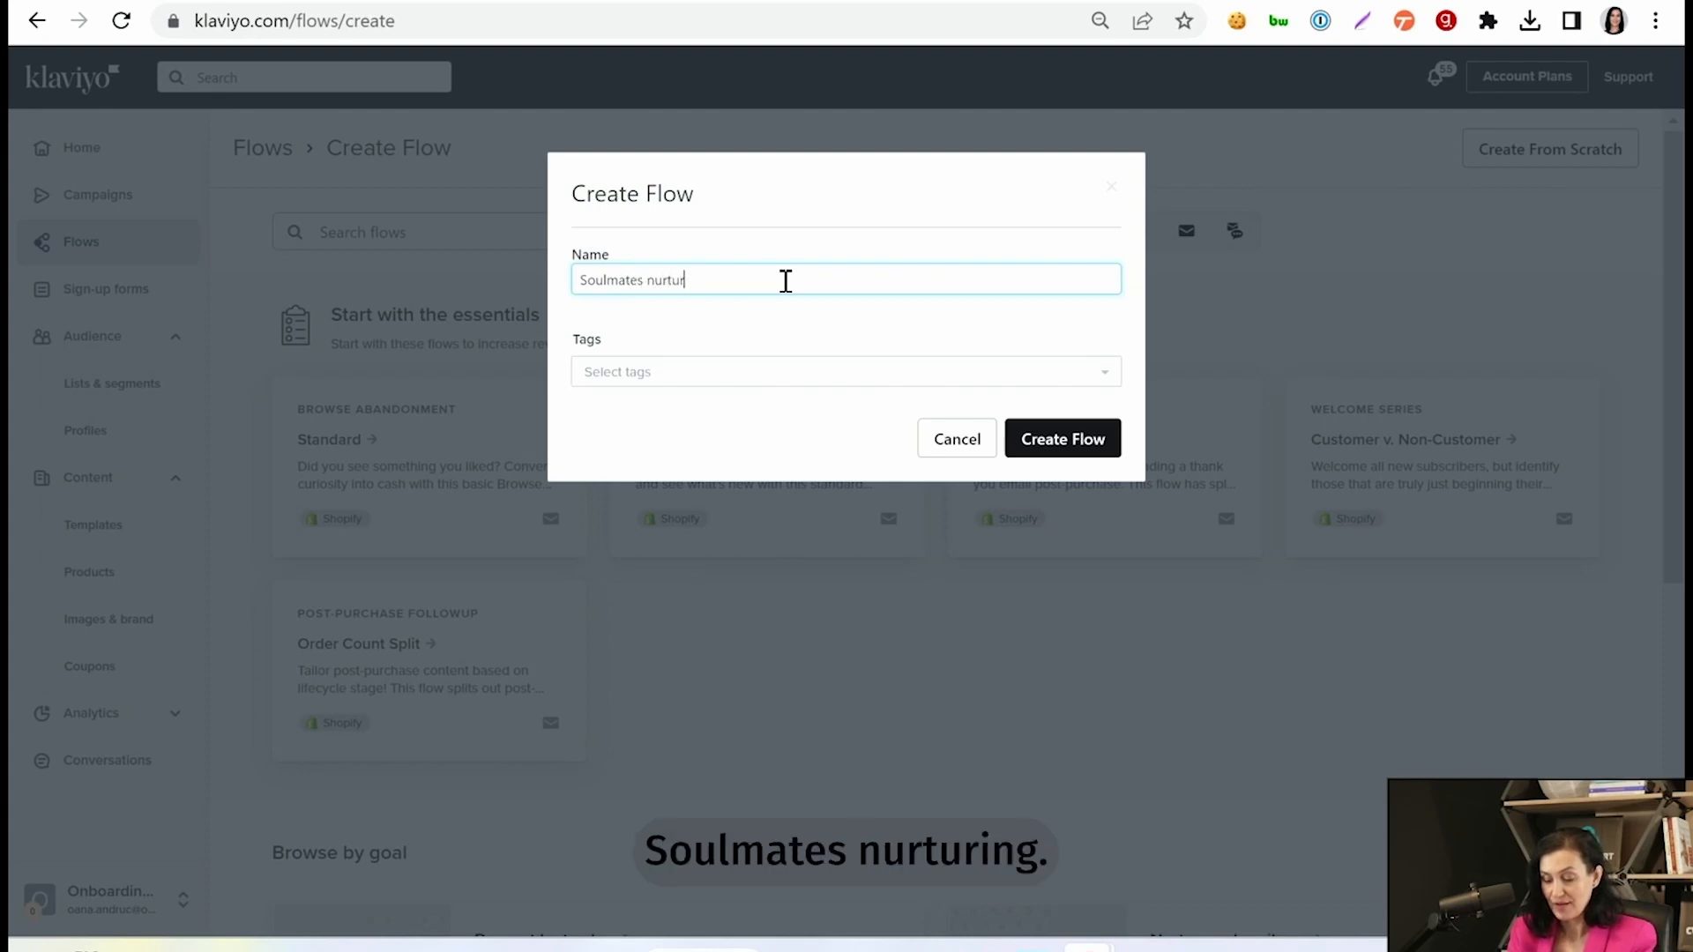
type("ing")
left_click(1077, 450)
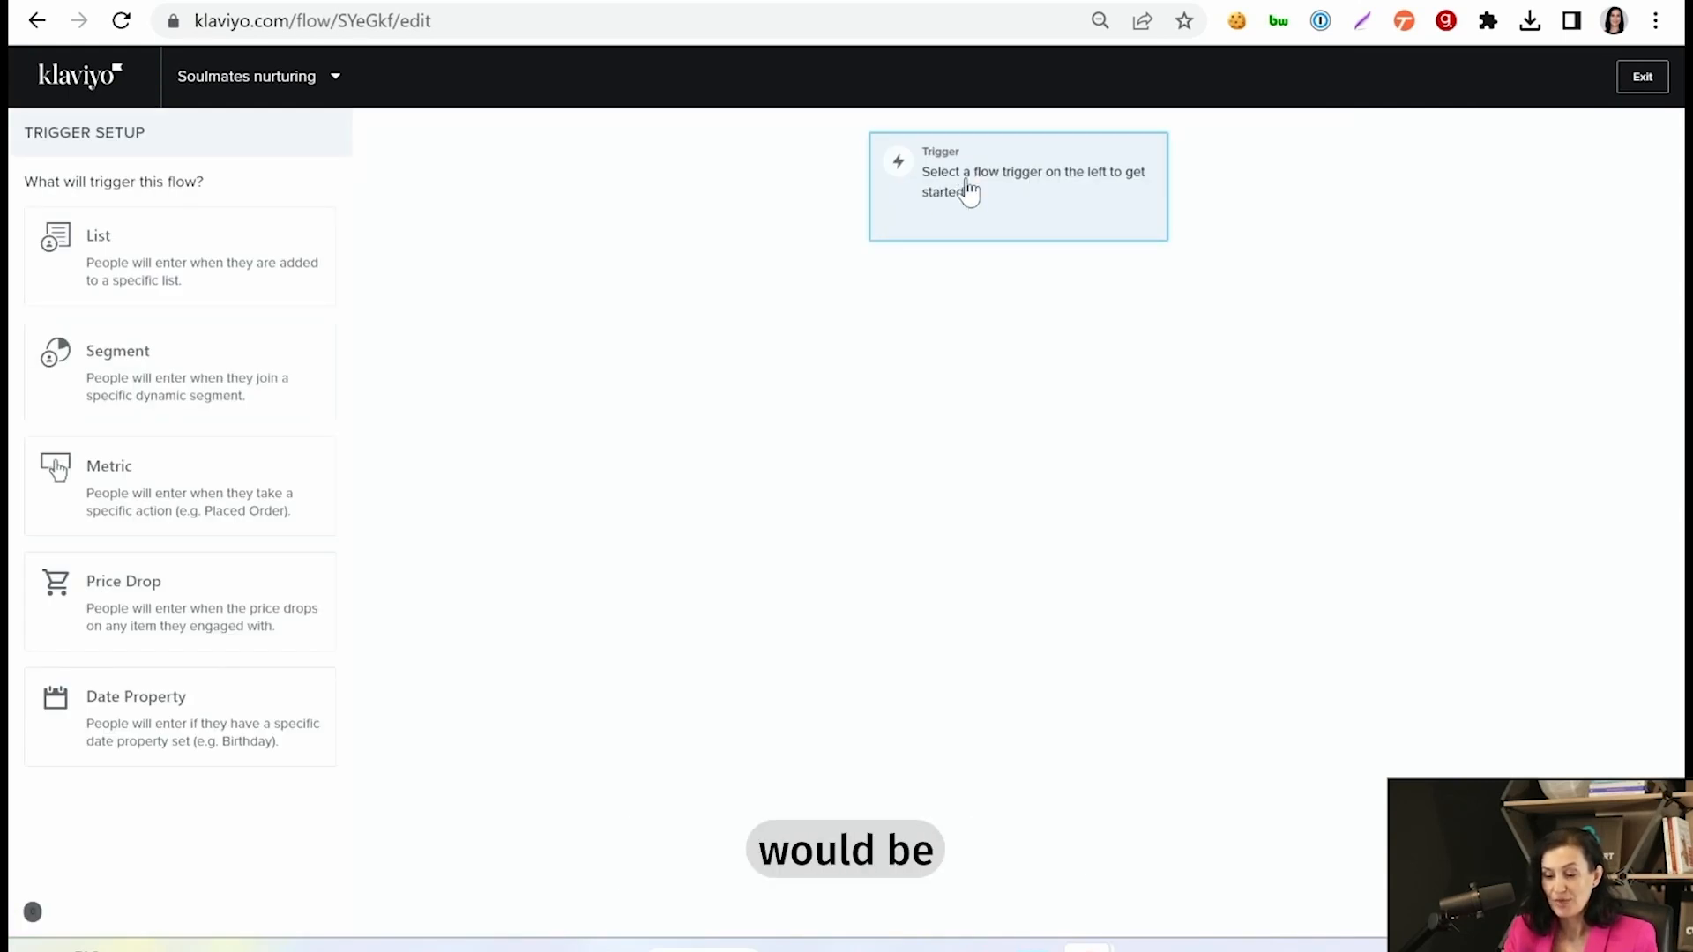
Set the flow to trigger when someone joins the Soulmate segment
left_click(97, 380)
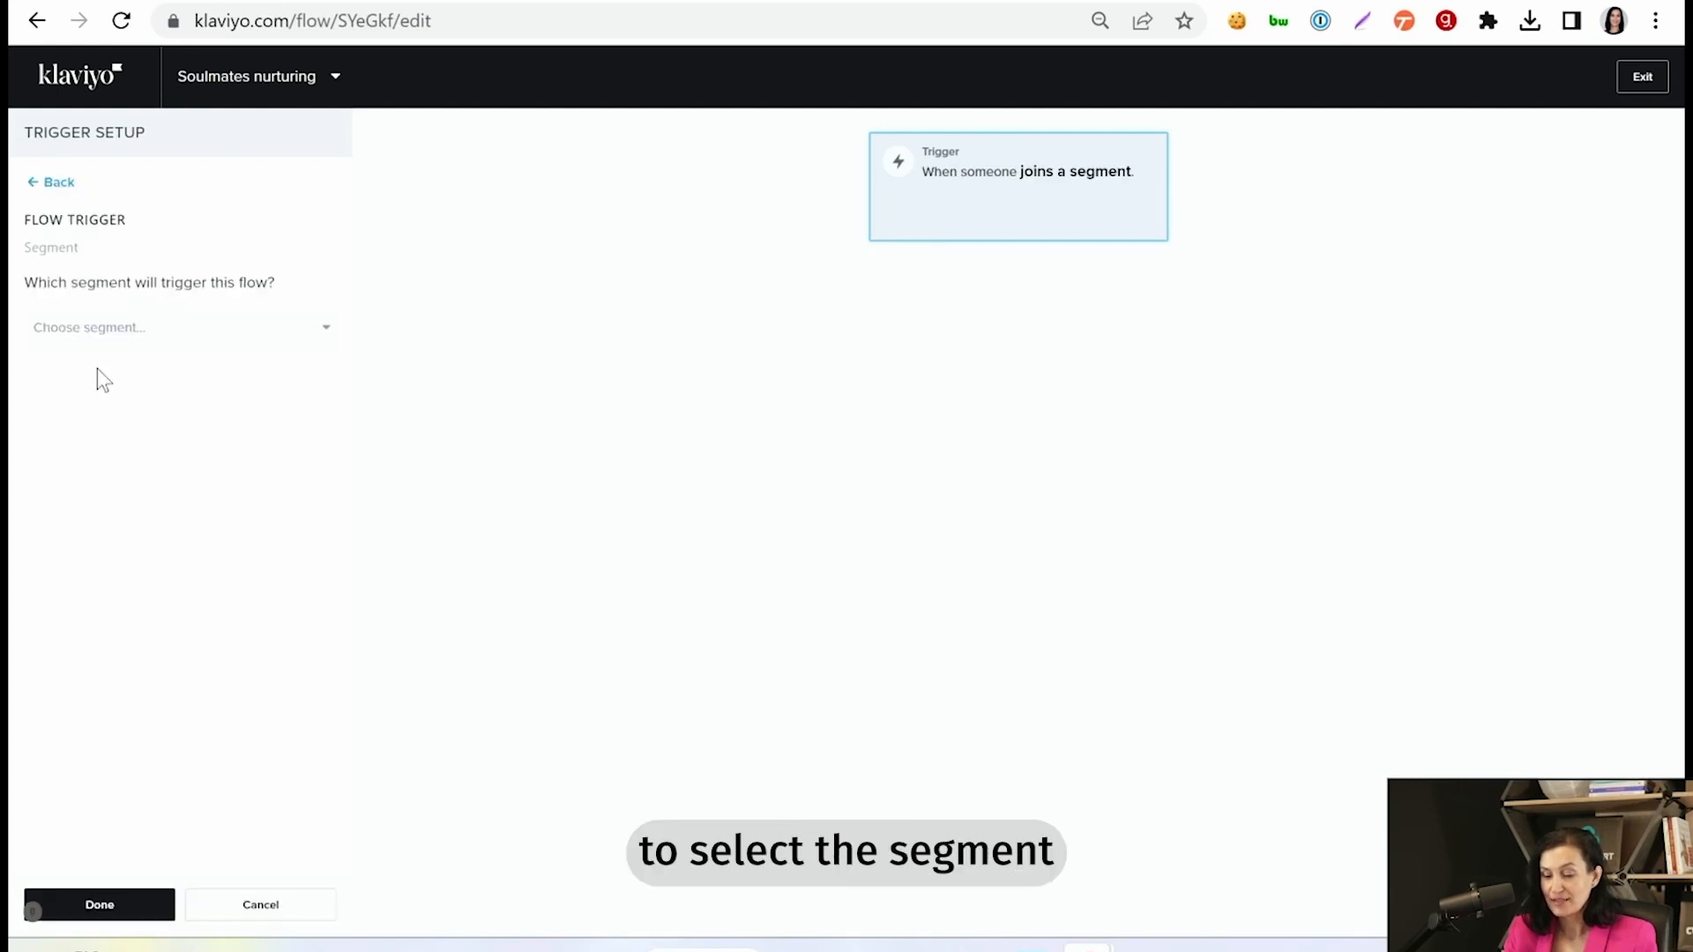
left_click(110, 334)
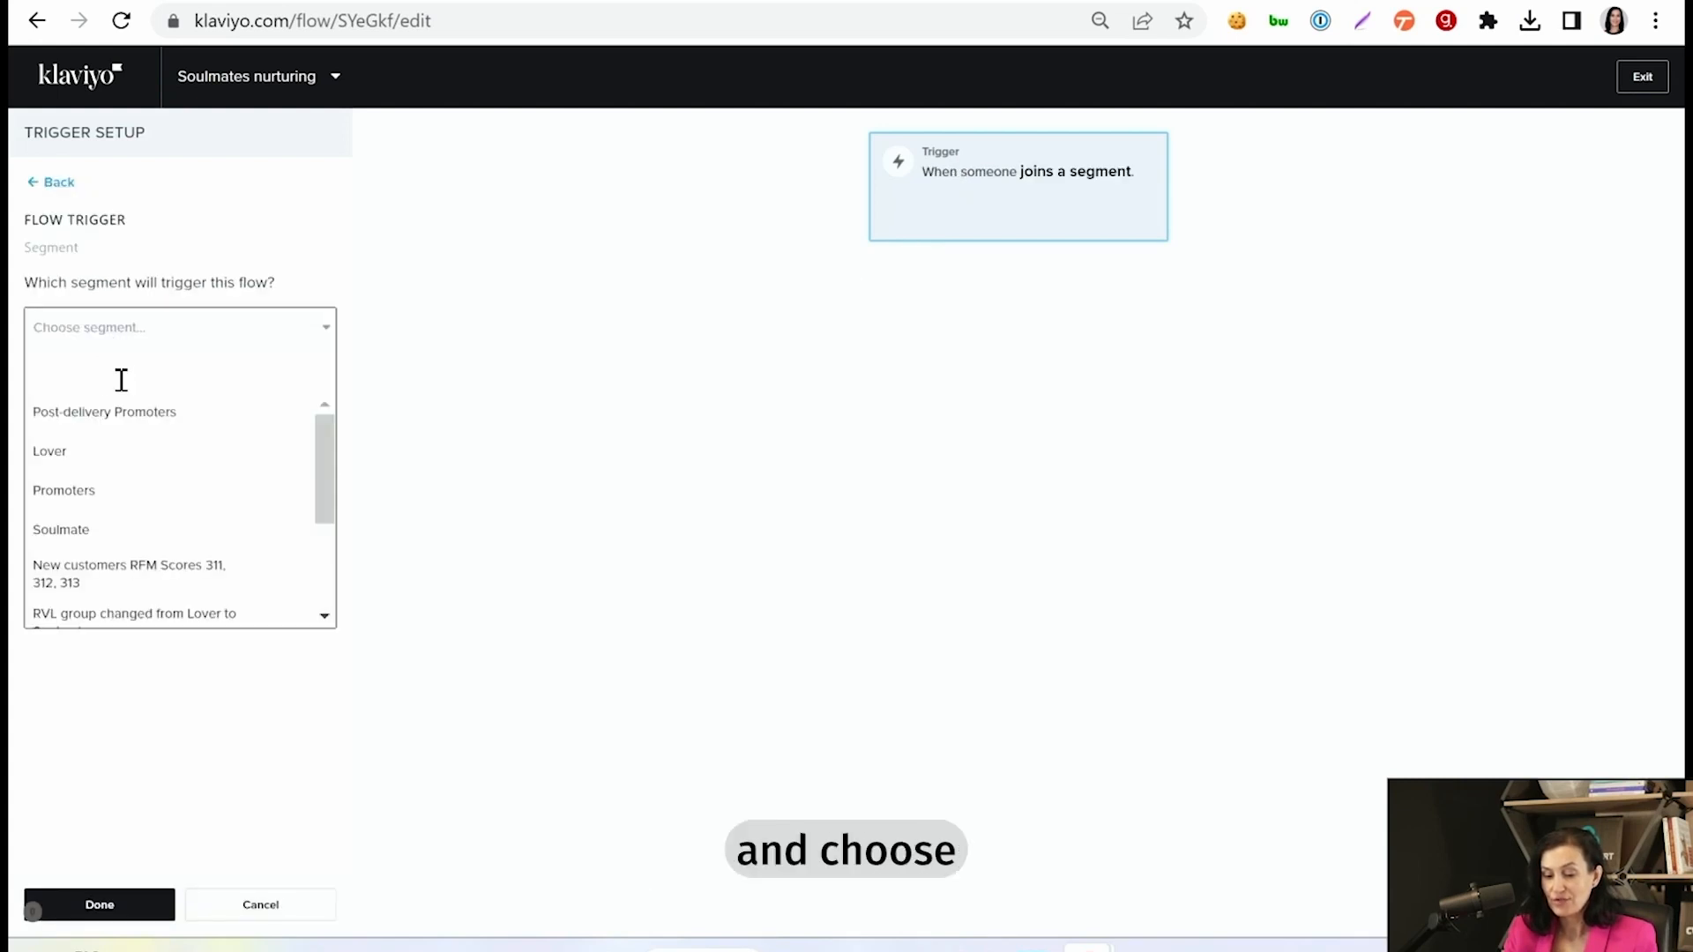
left_click(88, 529)
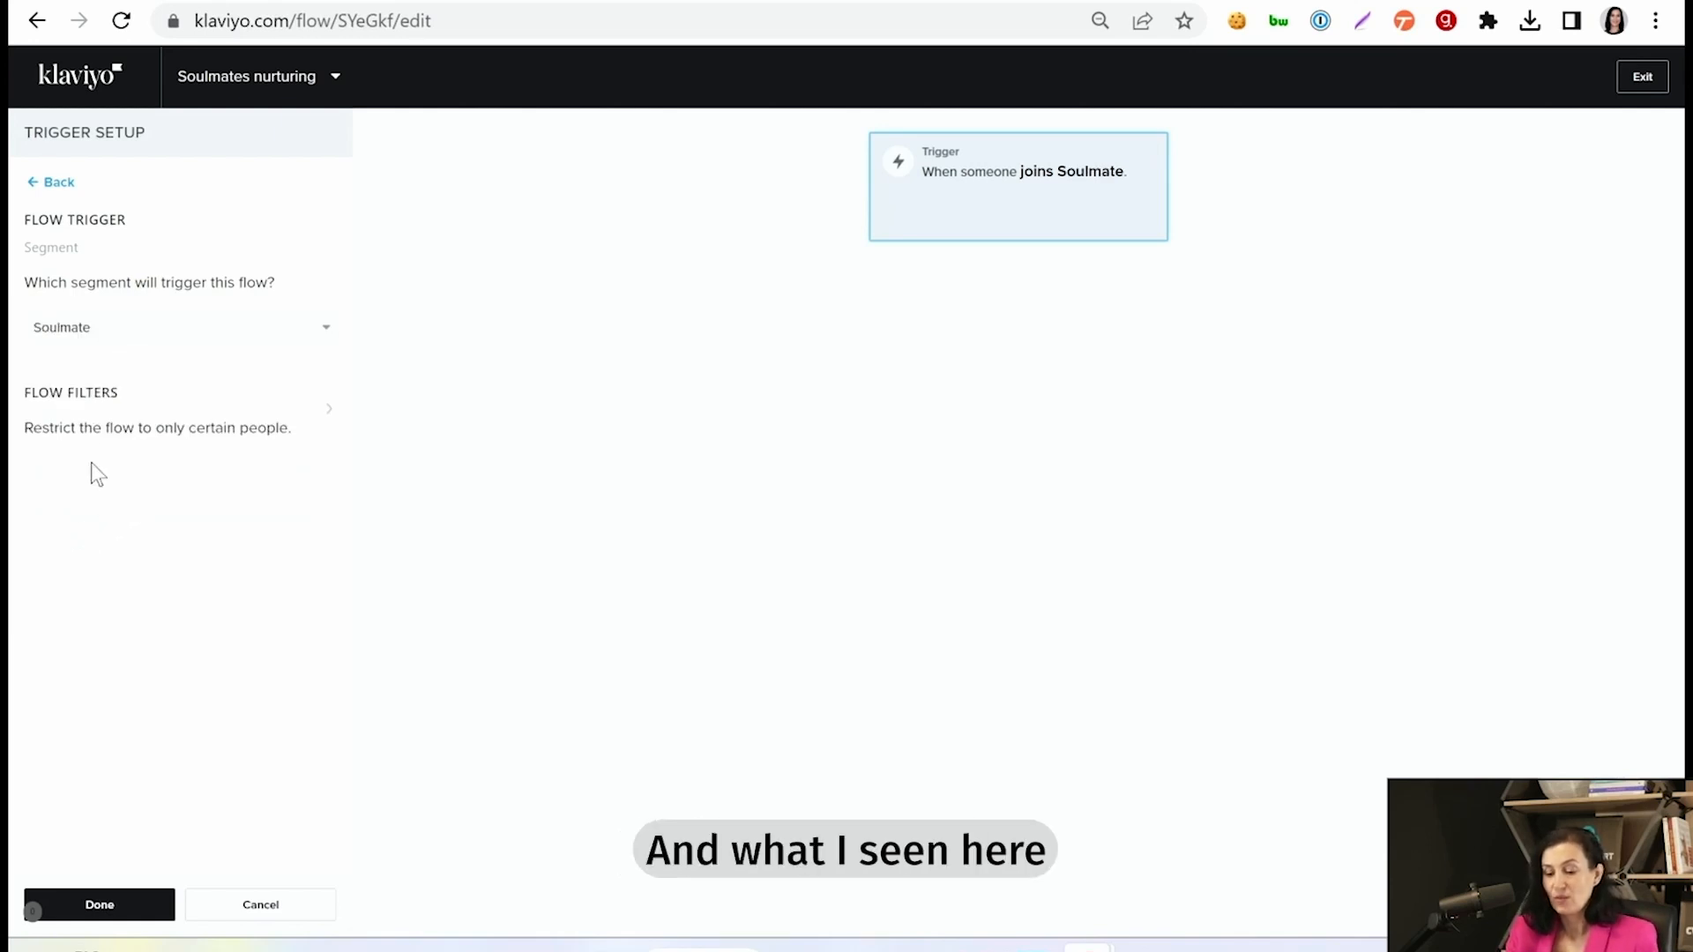
Add a flow filter on properties about someone, using the RVL Delivered Orders Count property
left_click(225, 434)
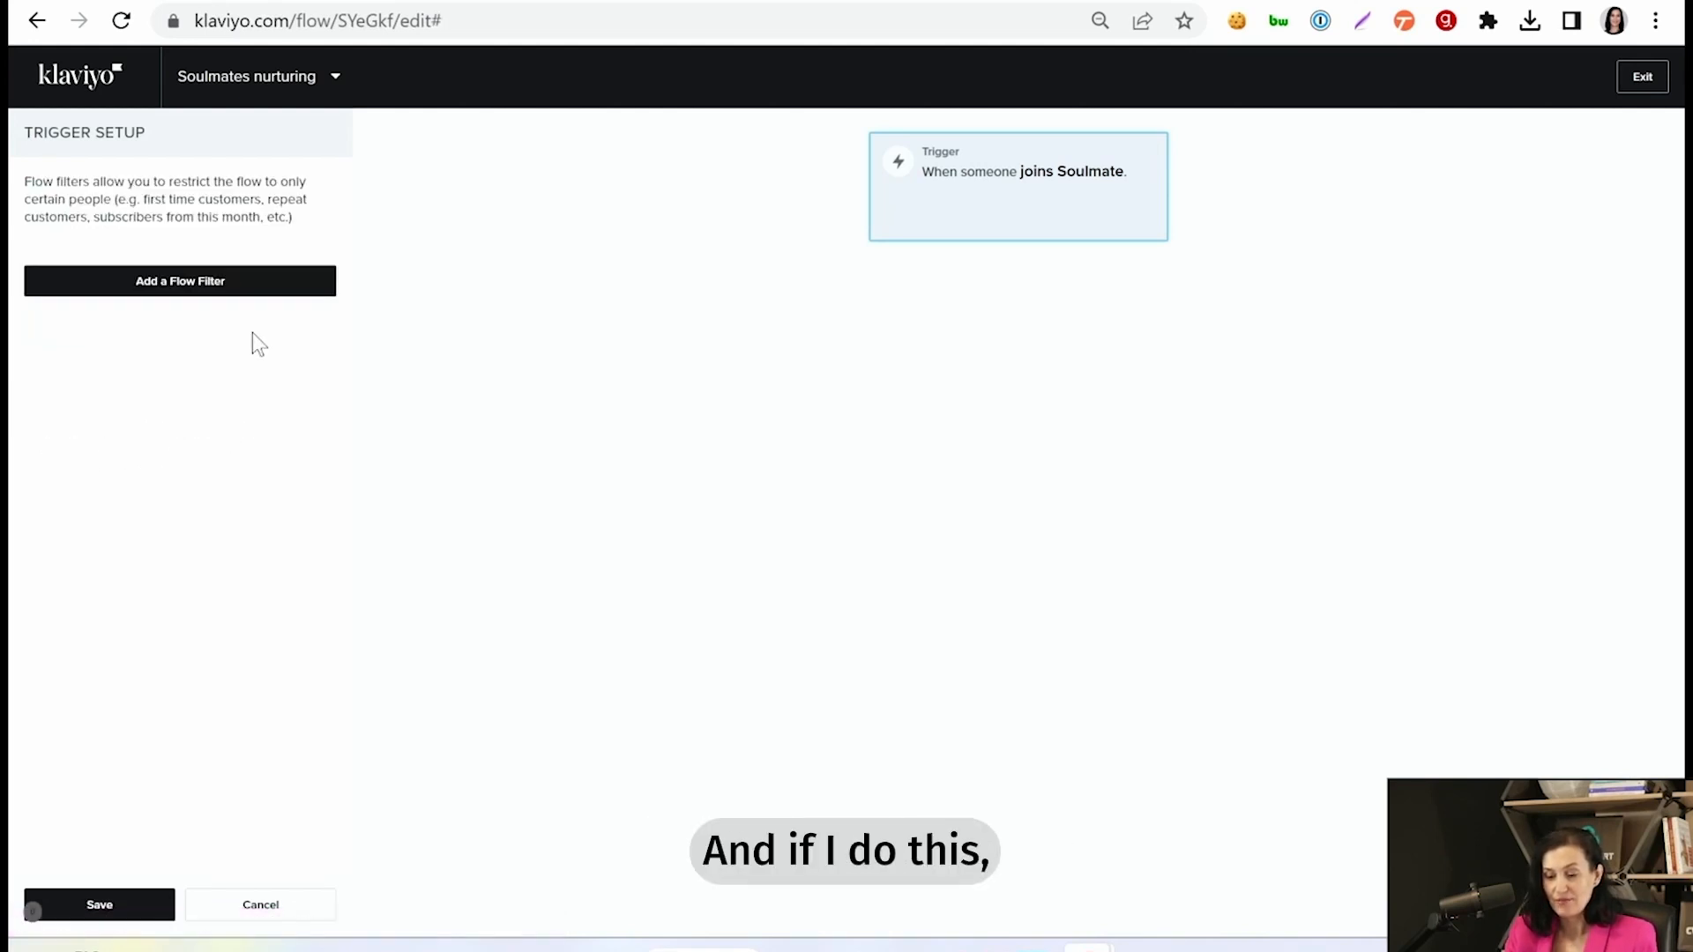
left_click(185, 294)
left_click(187, 282)
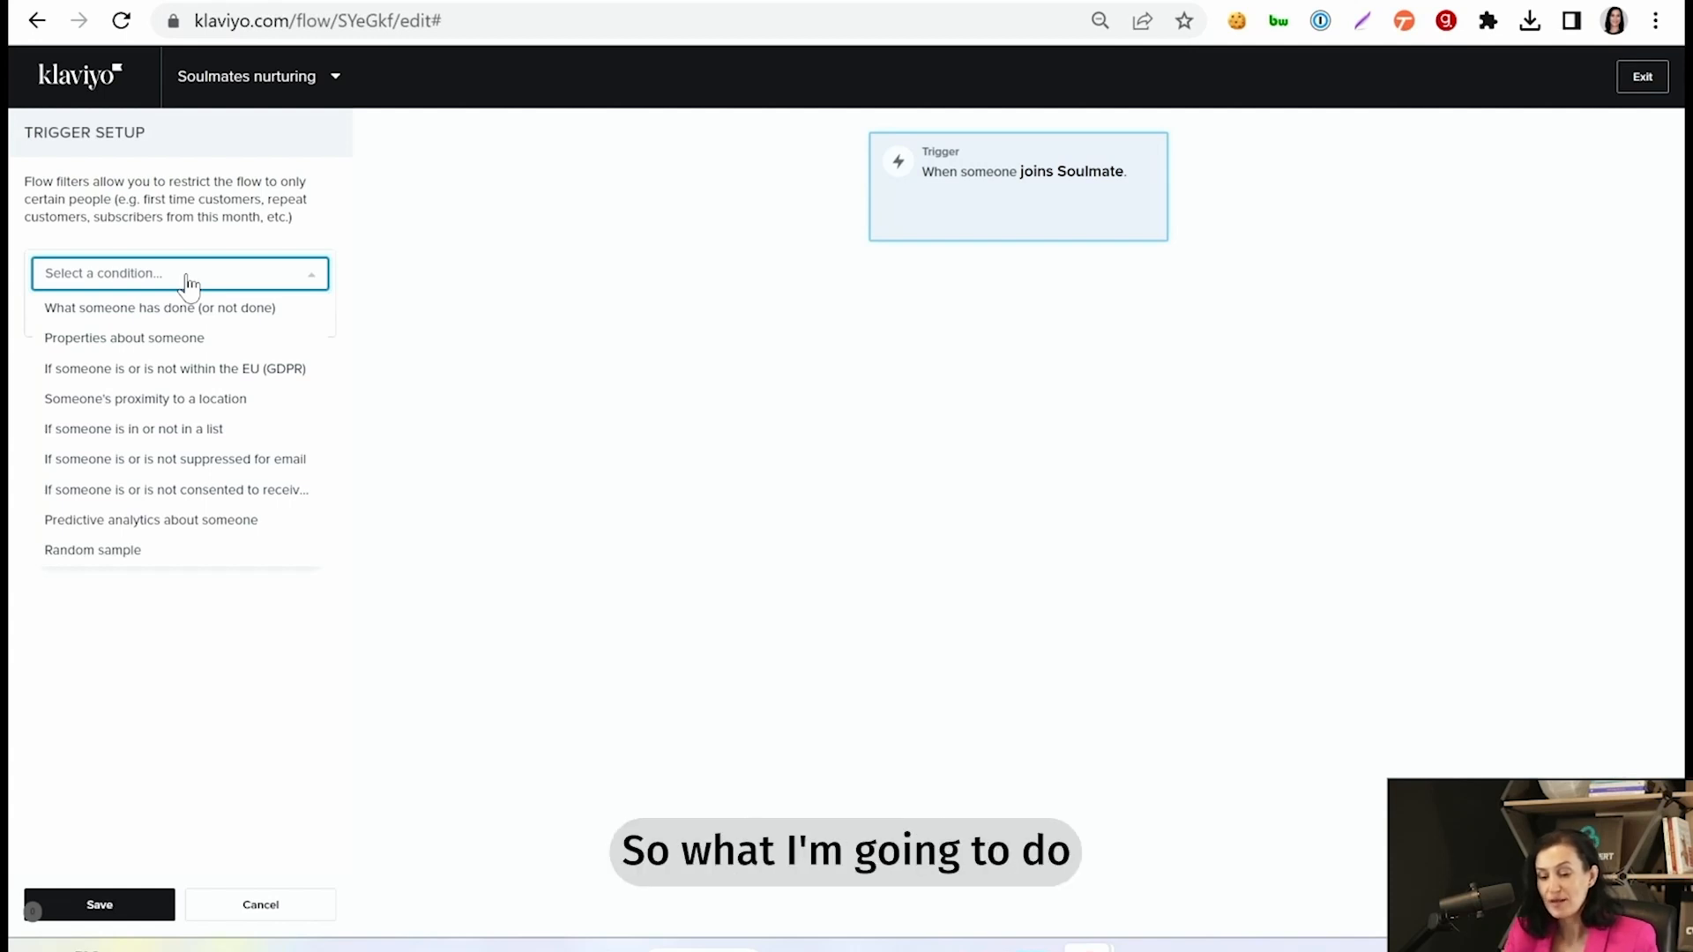
left_click(151, 340)
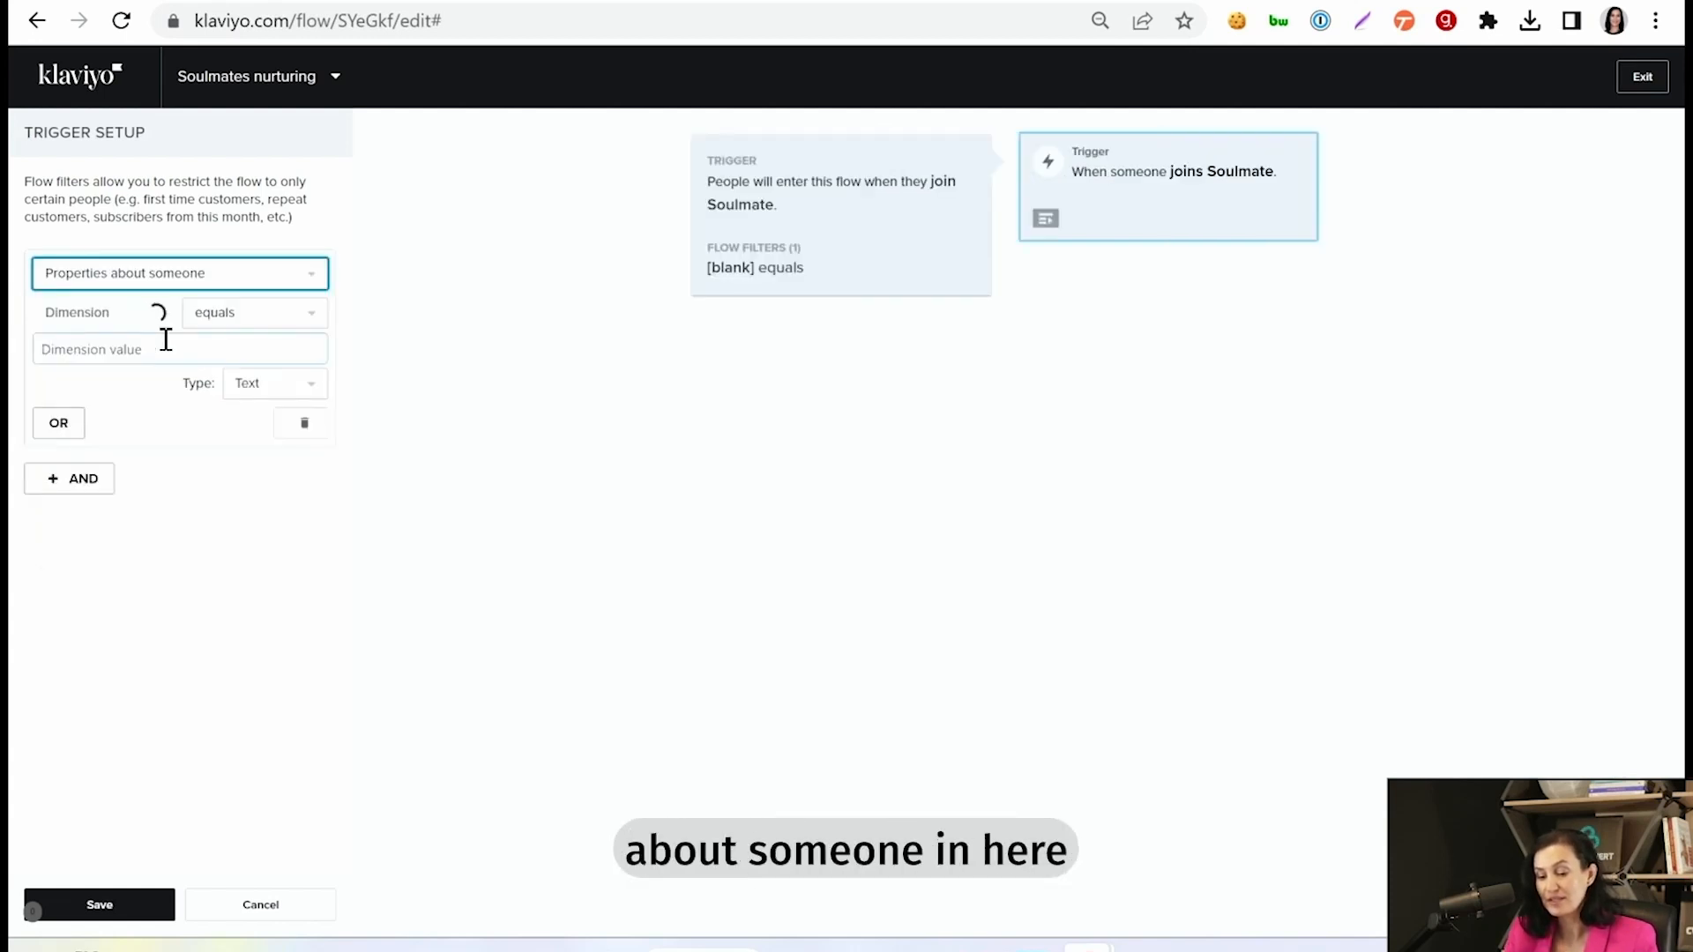
left_click(125, 326)
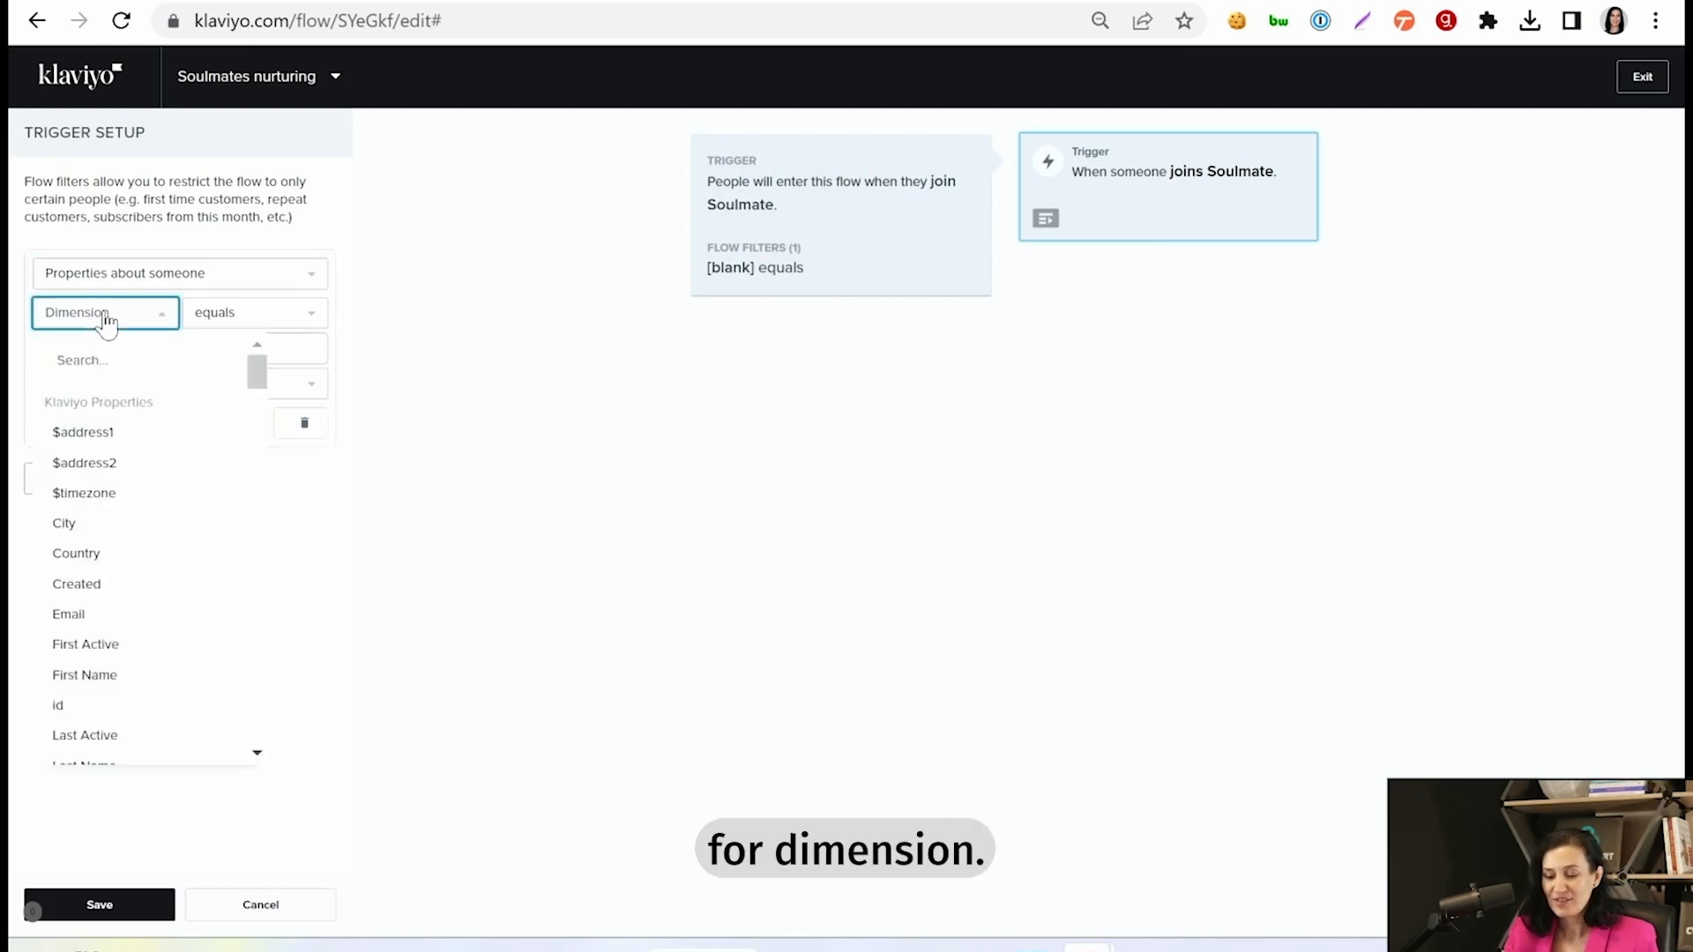
left_click(99, 361)
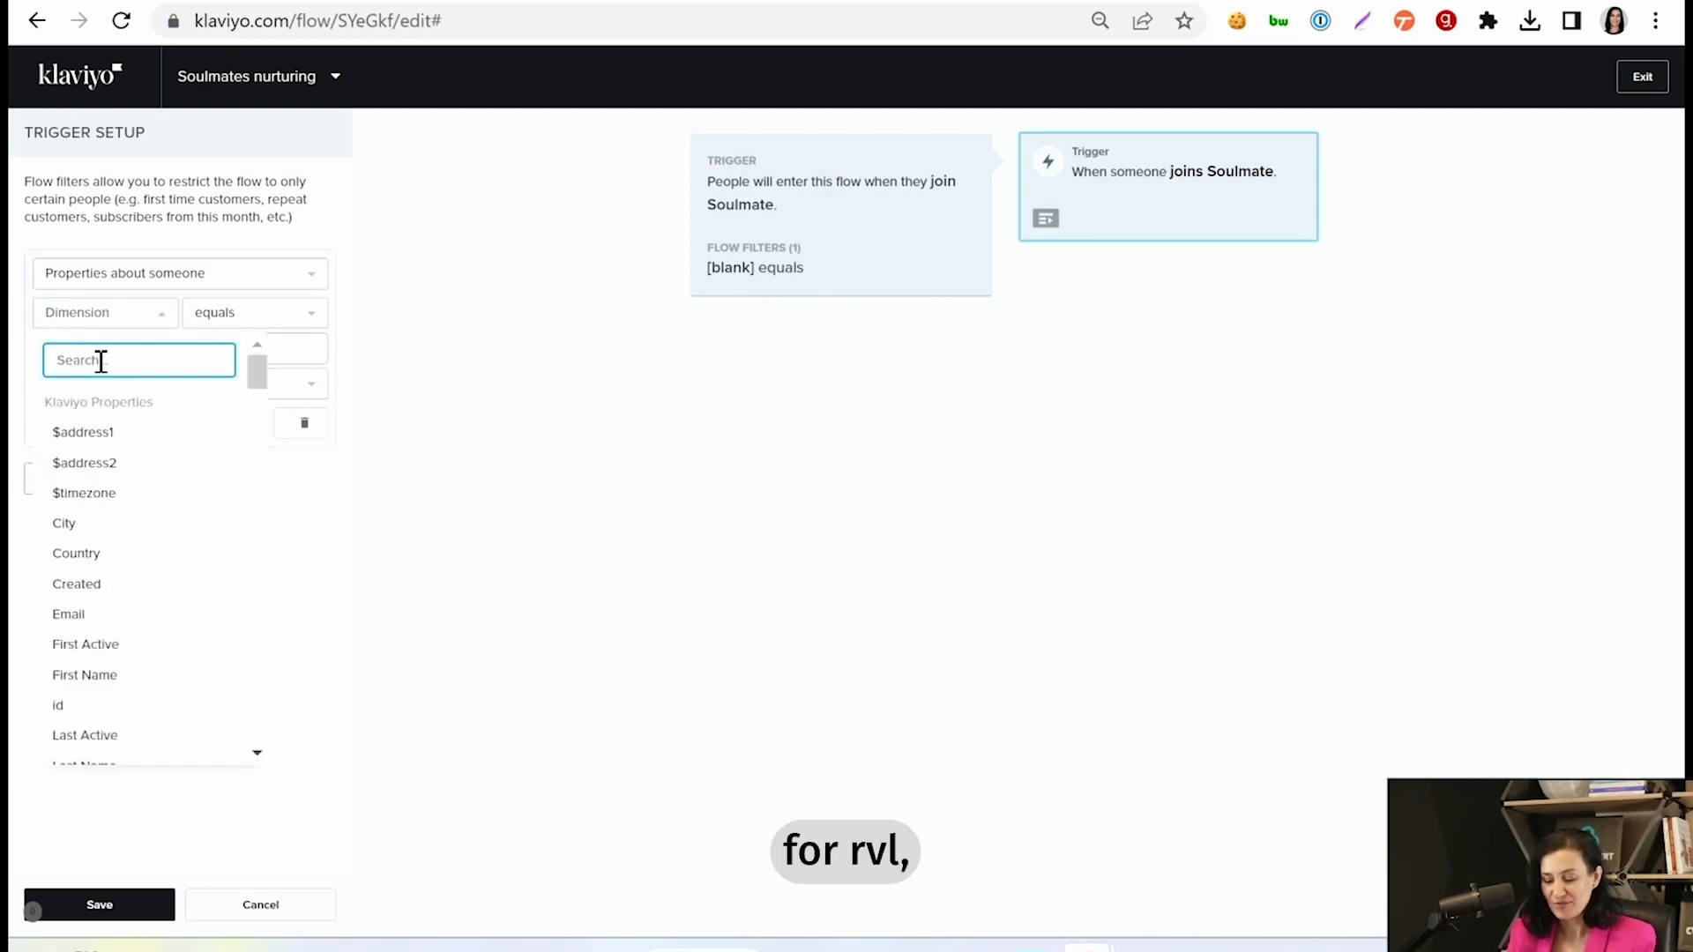
type("rvl del")
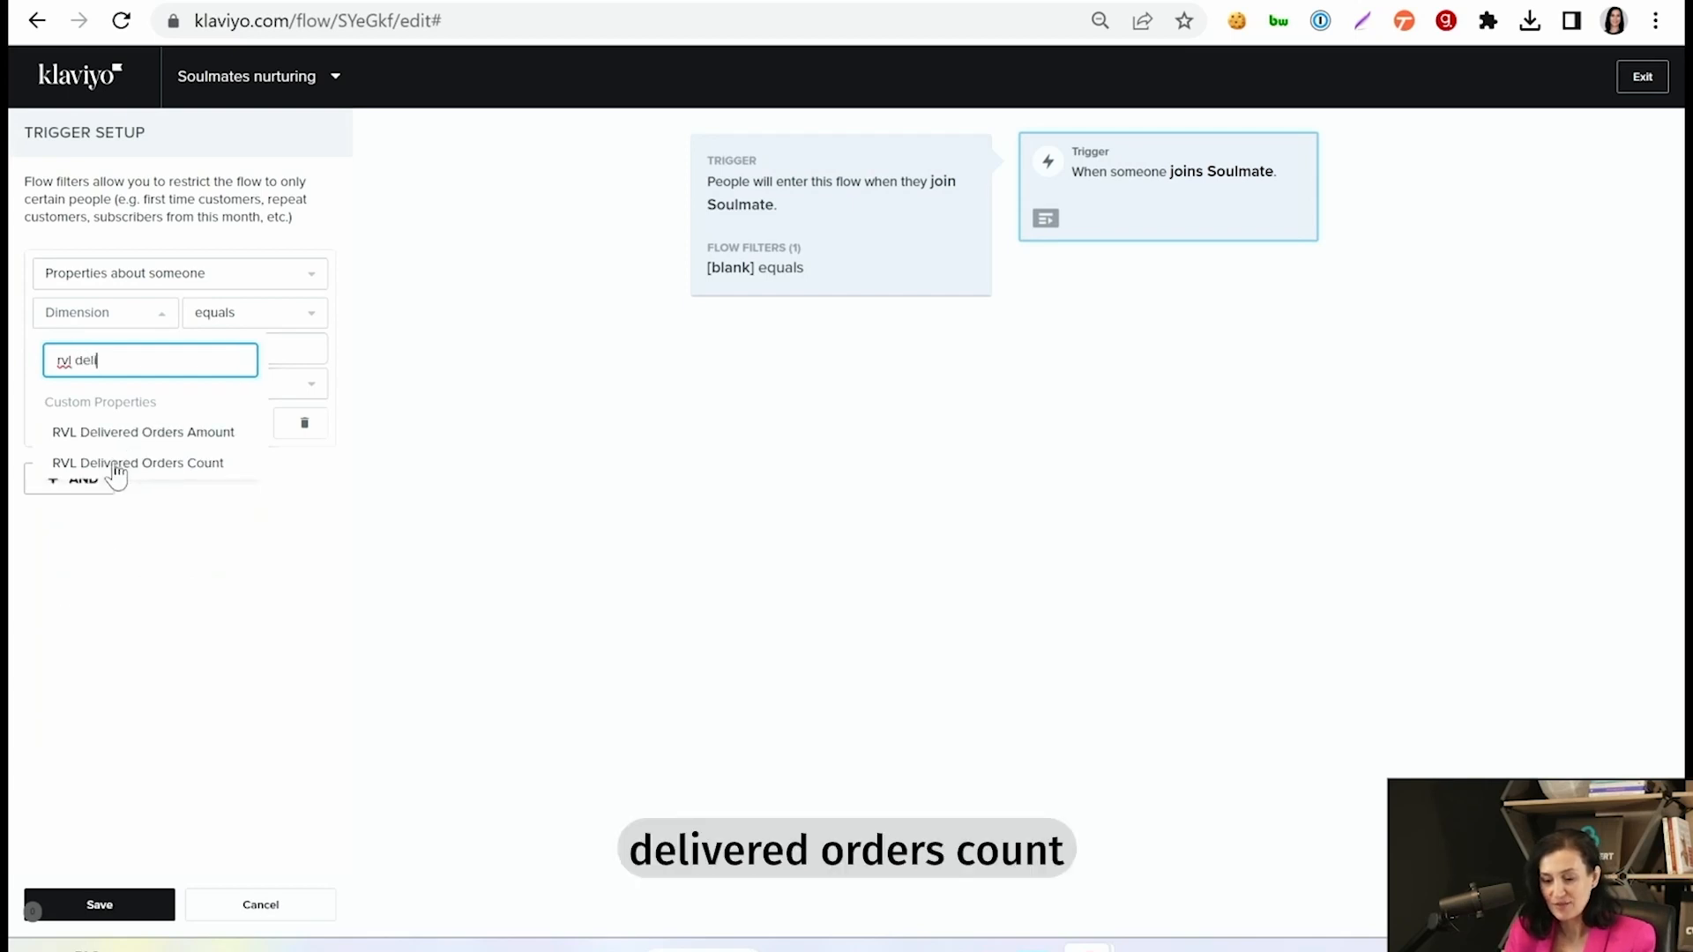
left_click(170, 464)
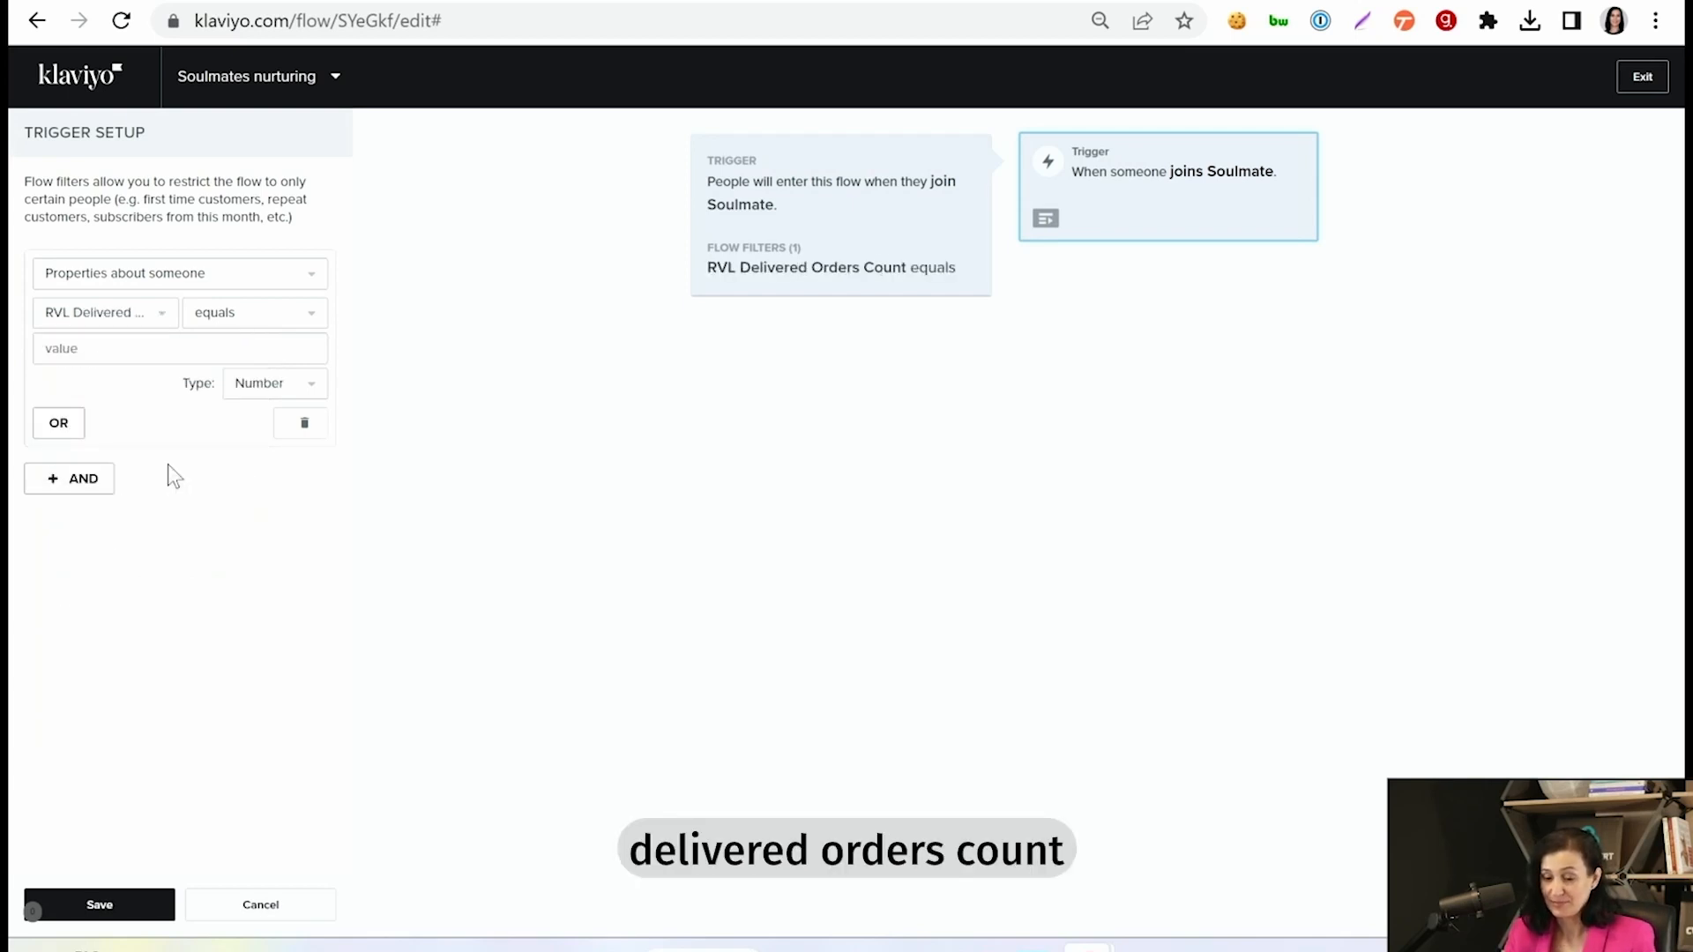
Require the delivered orders count in the filter to be at least 10 and save the flow filter
left_click(310, 326)
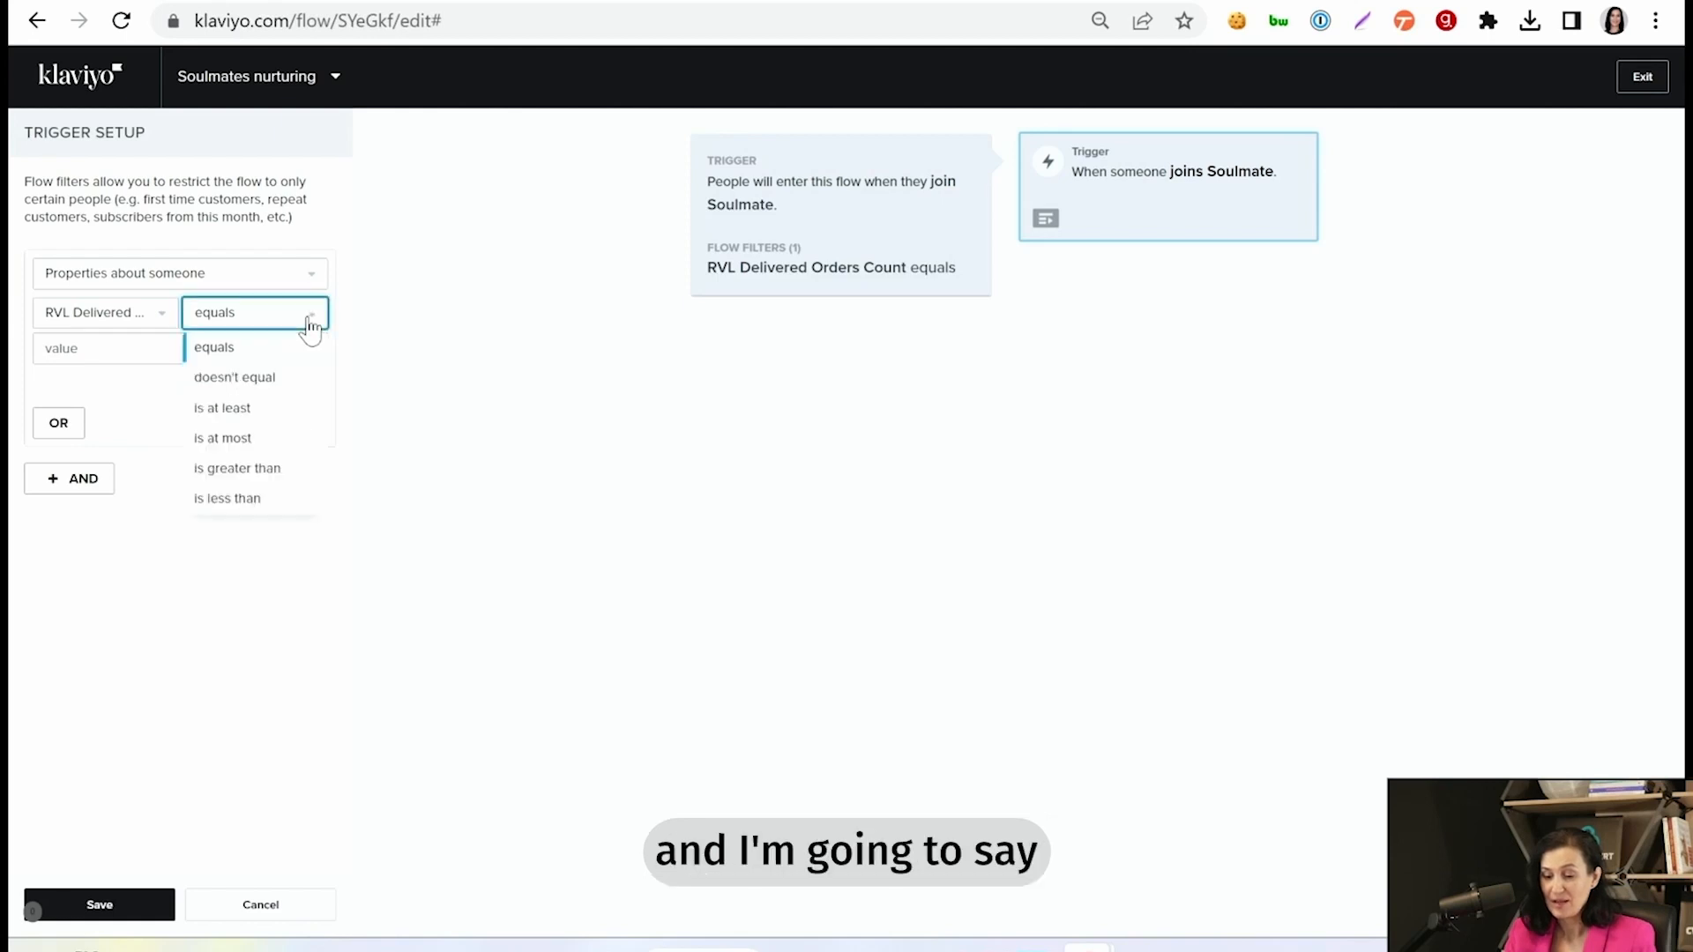
left_click(242, 407)
left_click(165, 351)
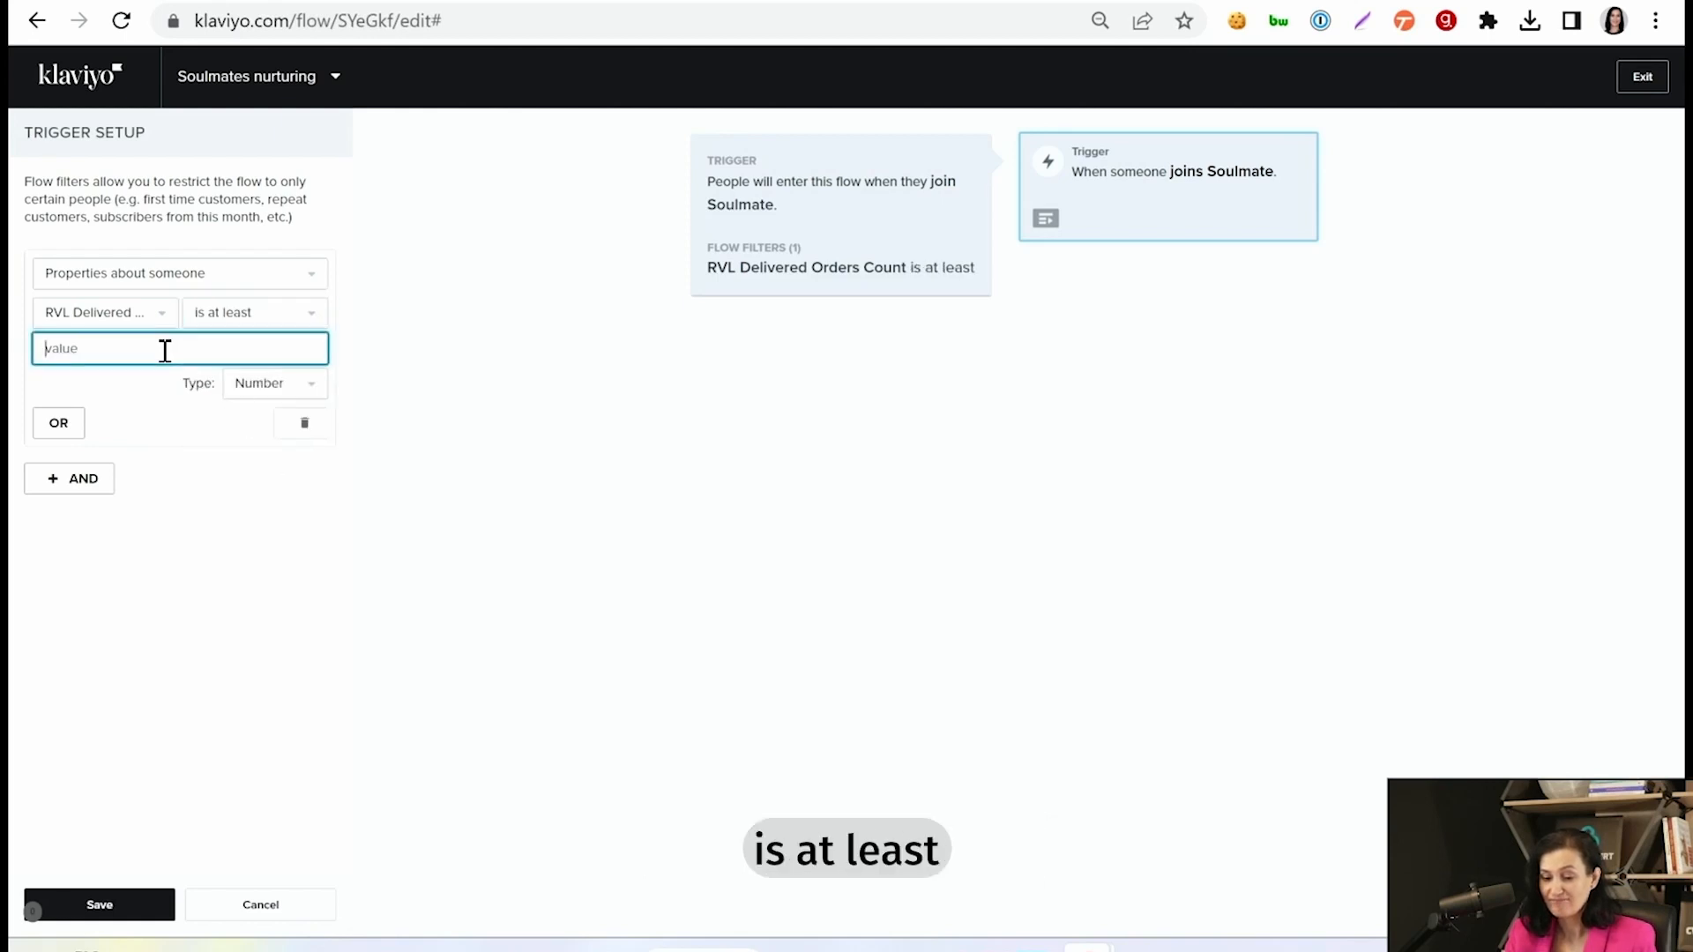
type("10")
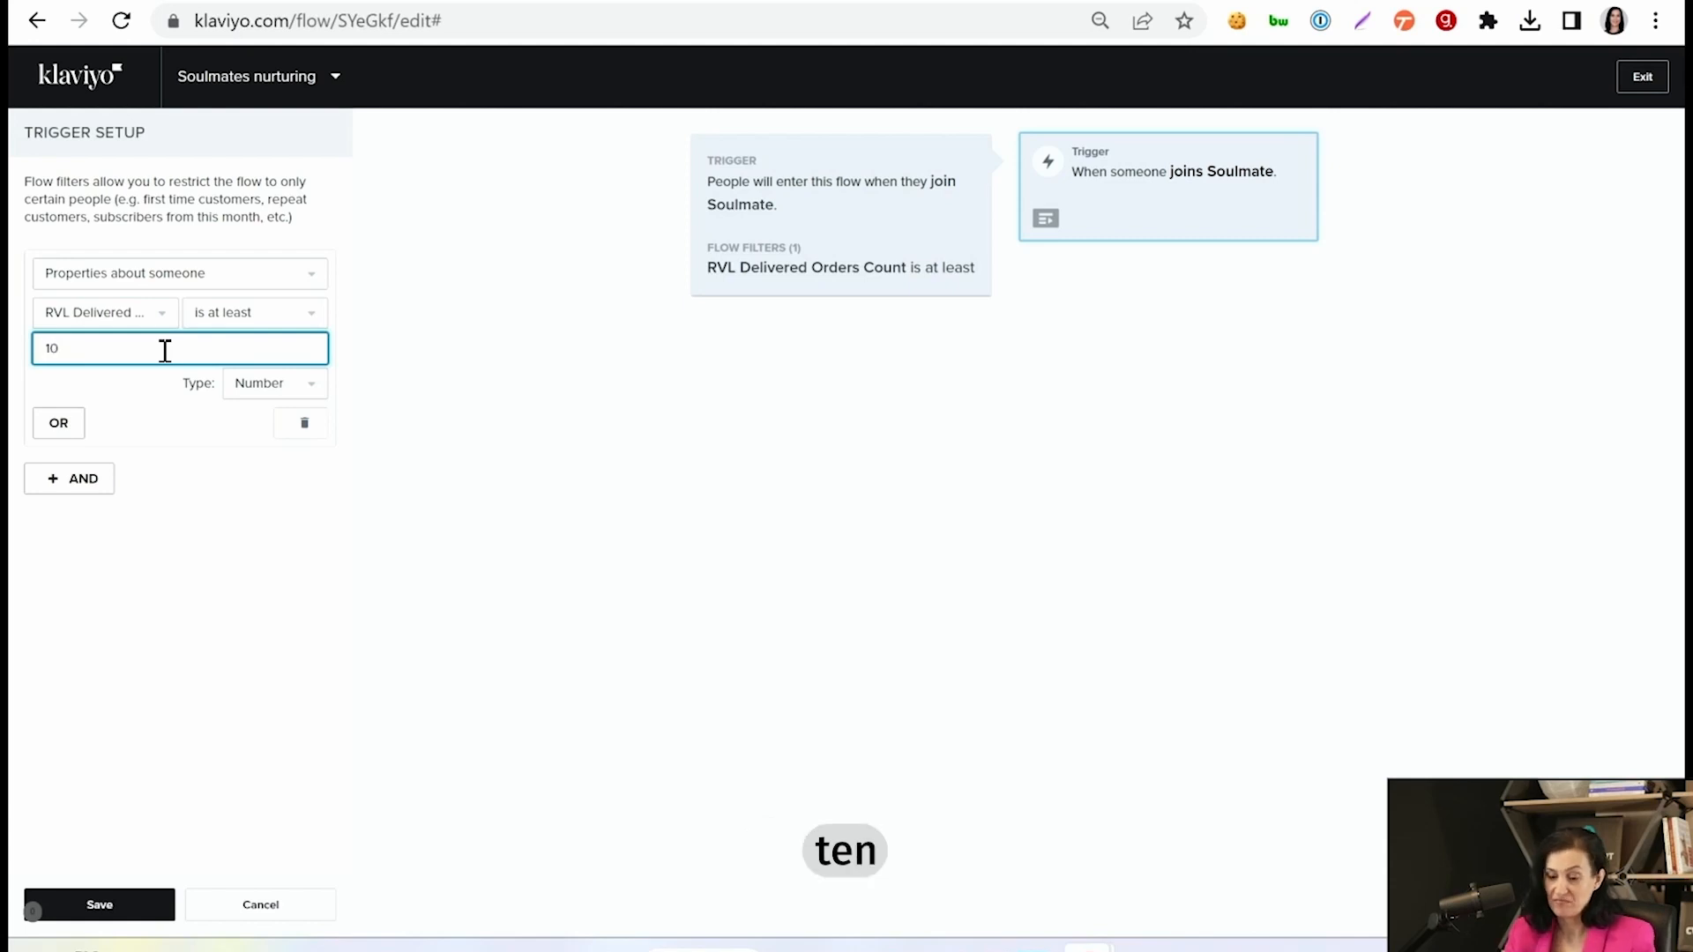
left_click(176, 454)
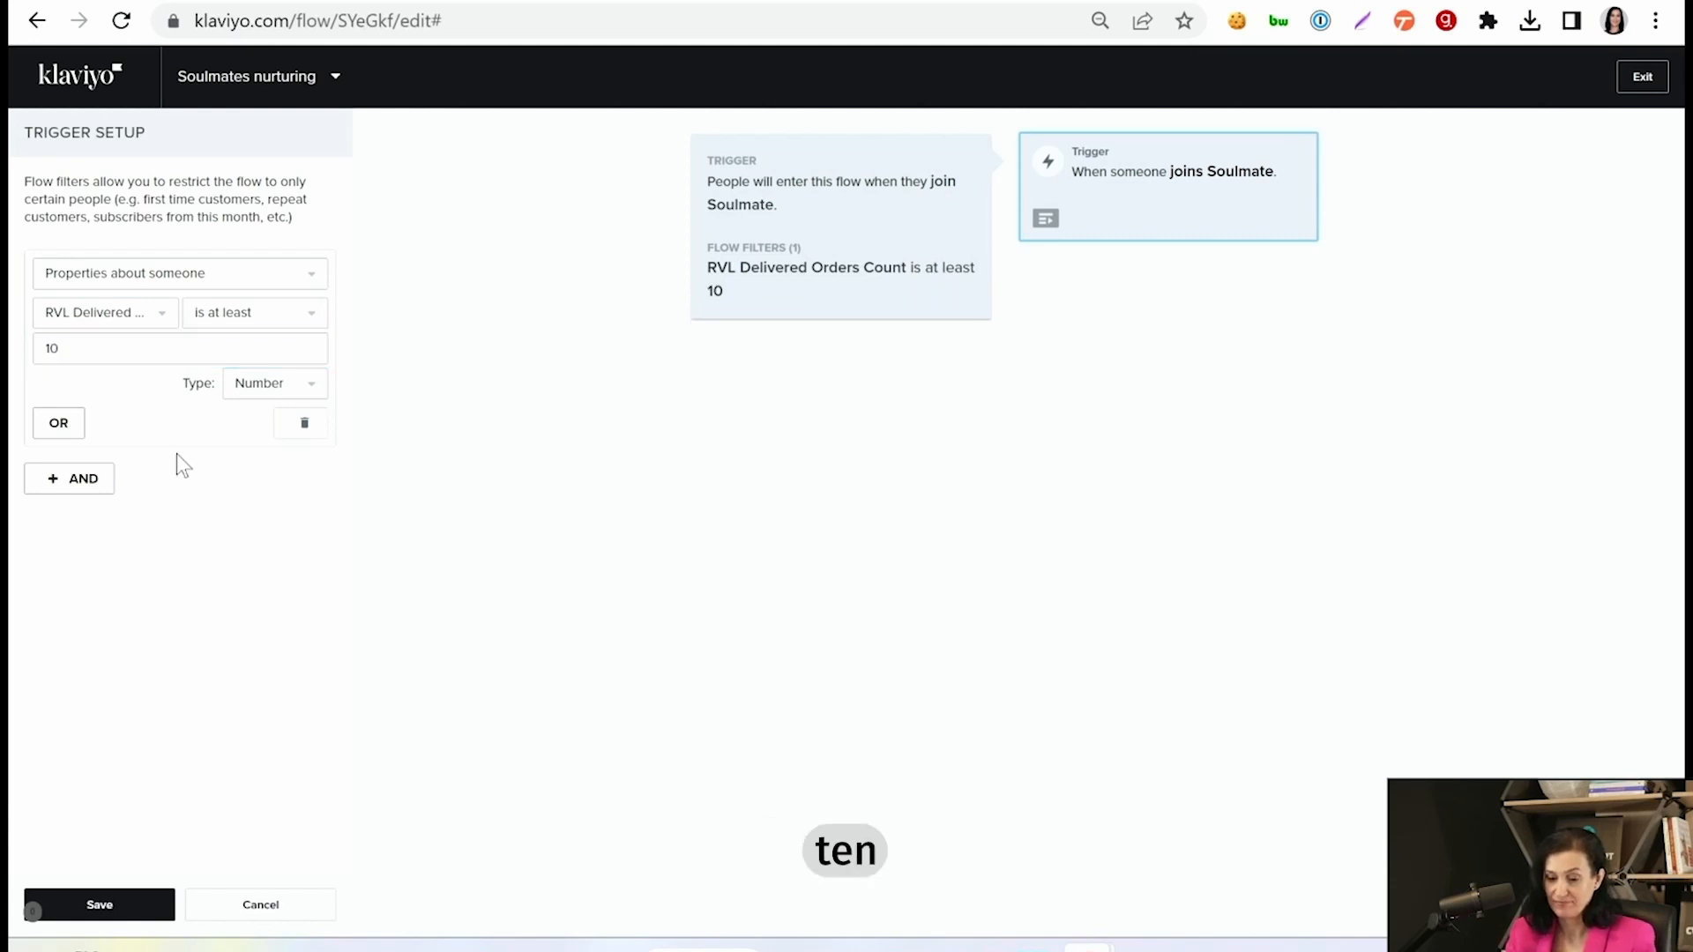
left_click(104, 908)
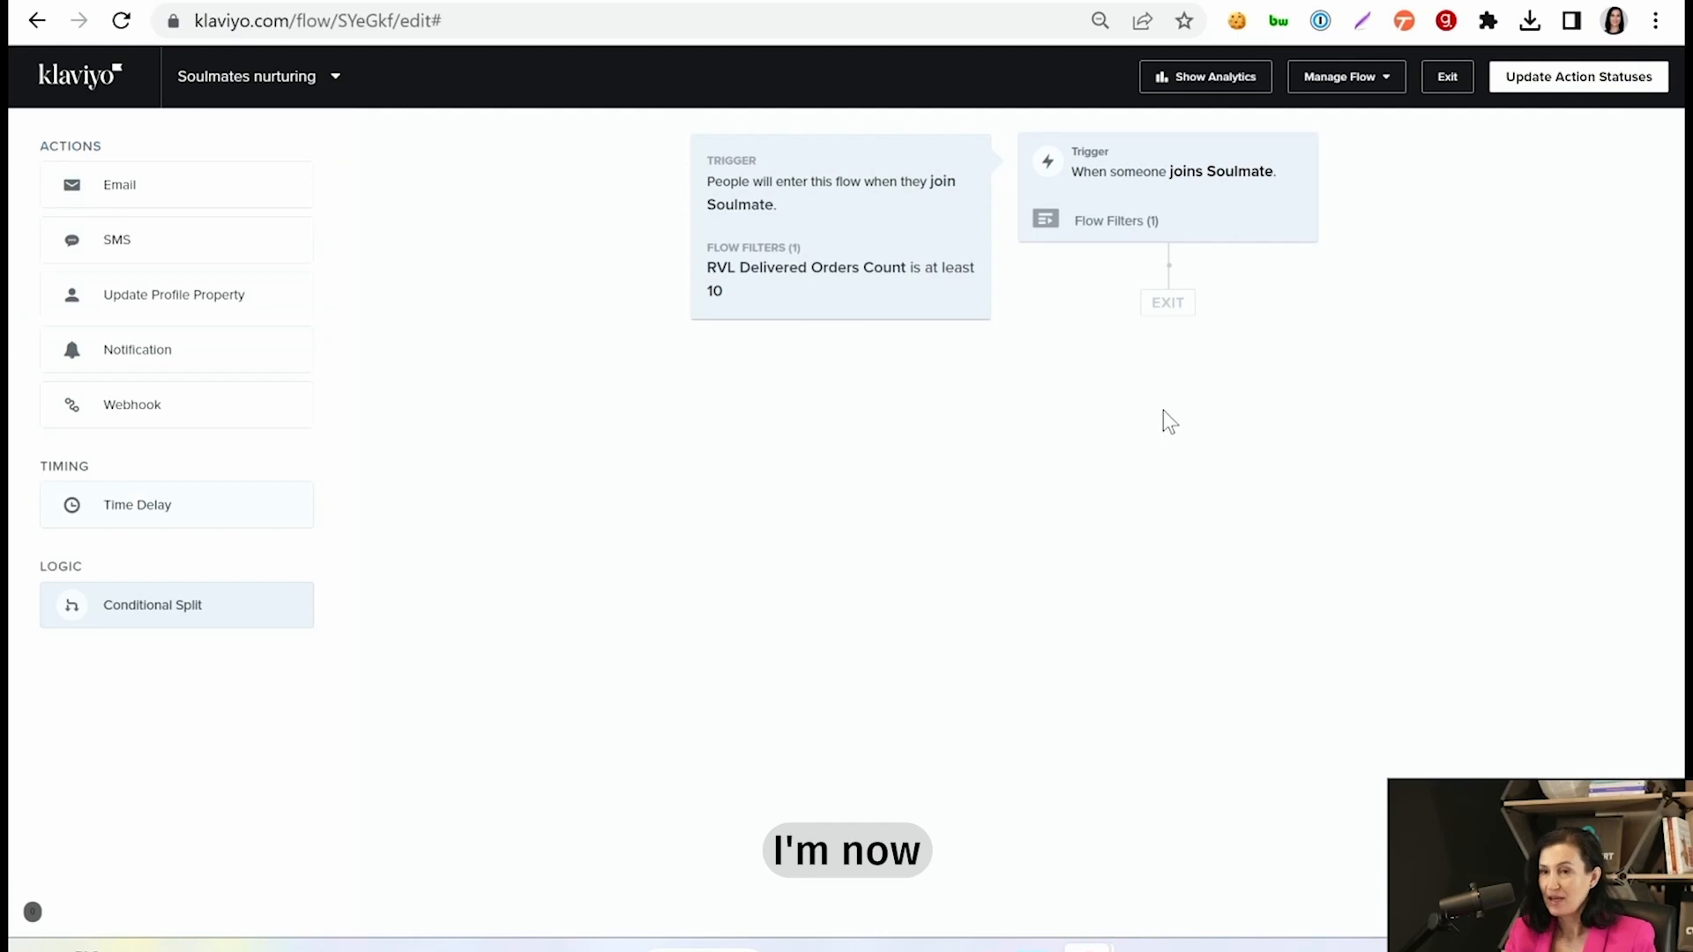